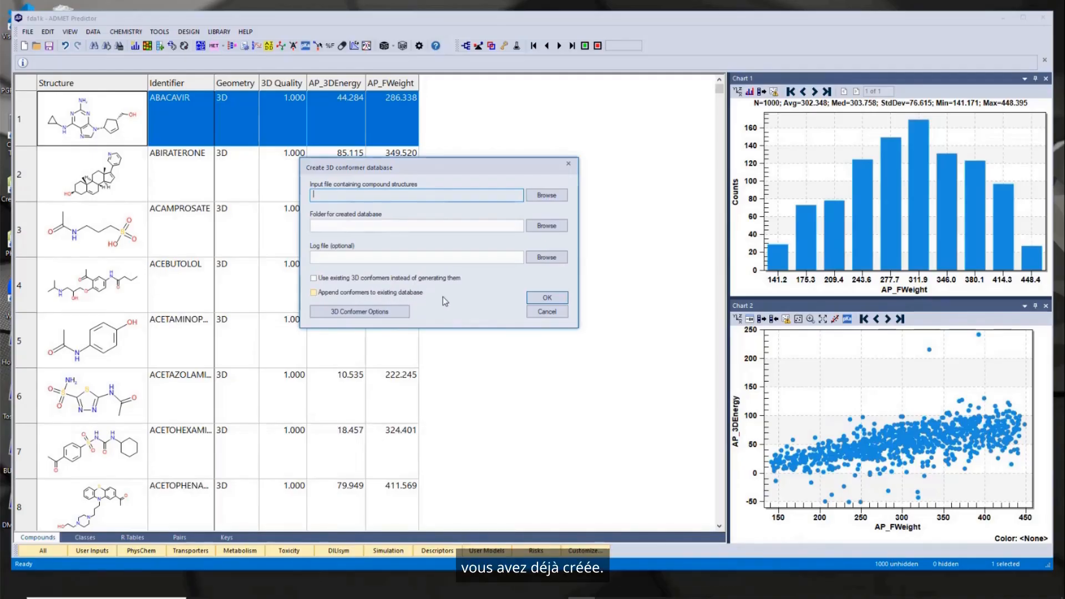
# - Review the 3D conformer generation options for a new conformer database and close the dialogs without creating one
pyautogui.click(397, 314)
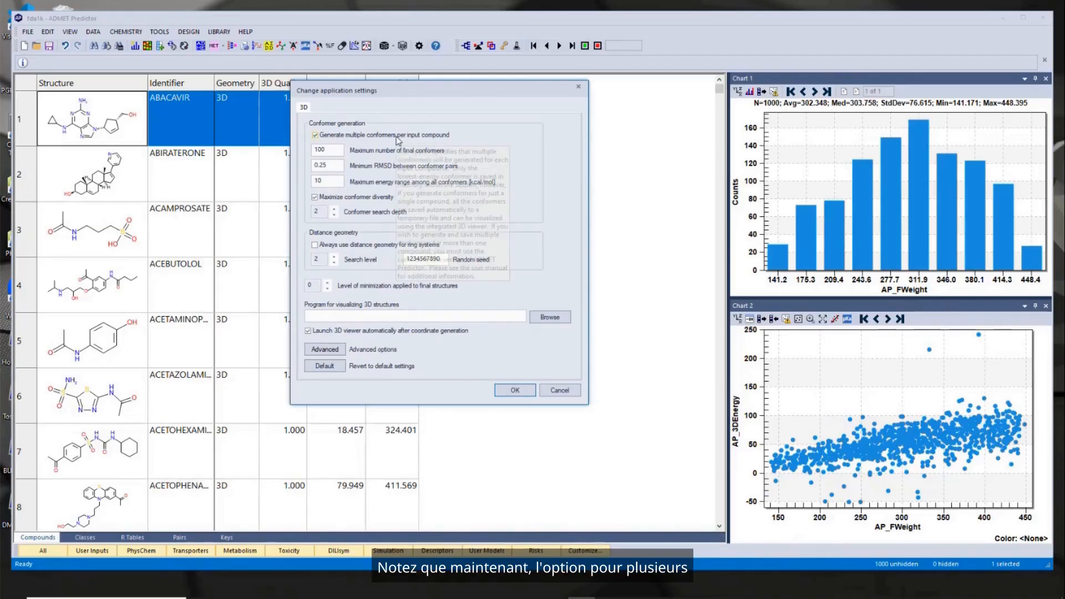
pyautogui.moveTo(398, 140)
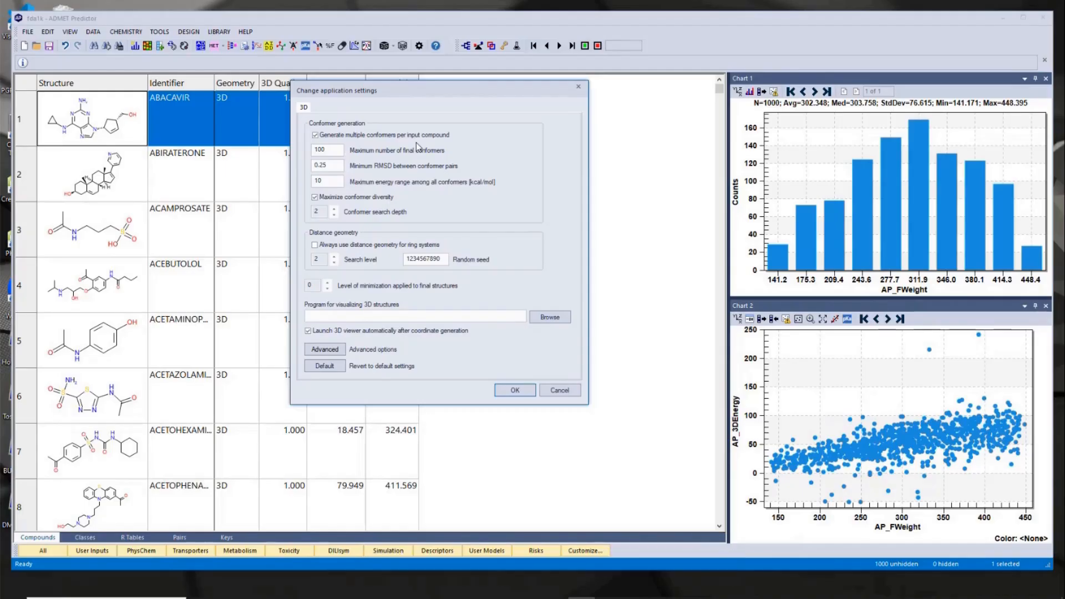
pyautogui.click(561, 390)
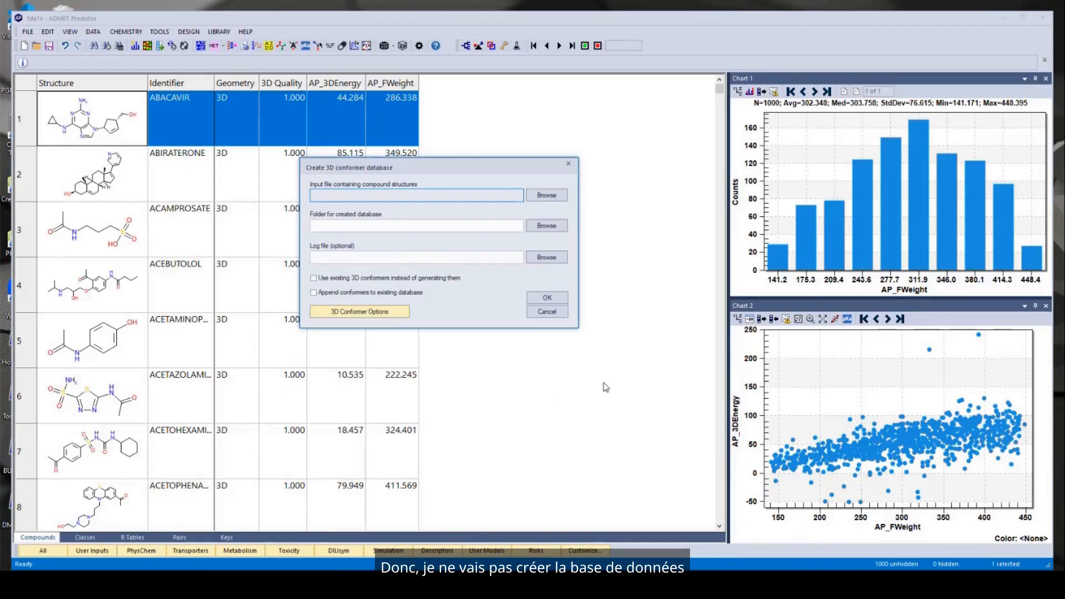
pyautogui.click(550, 310)
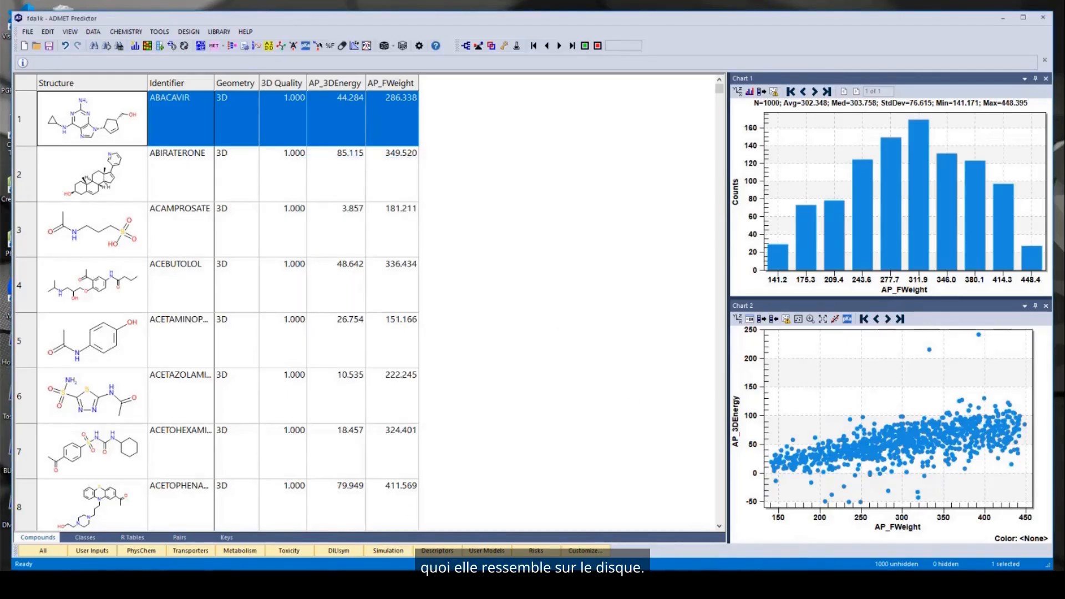
# - Switch to File Explorer and examine the database files in the chembl folder, moving and widening the window
pyautogui.click(333, 586)
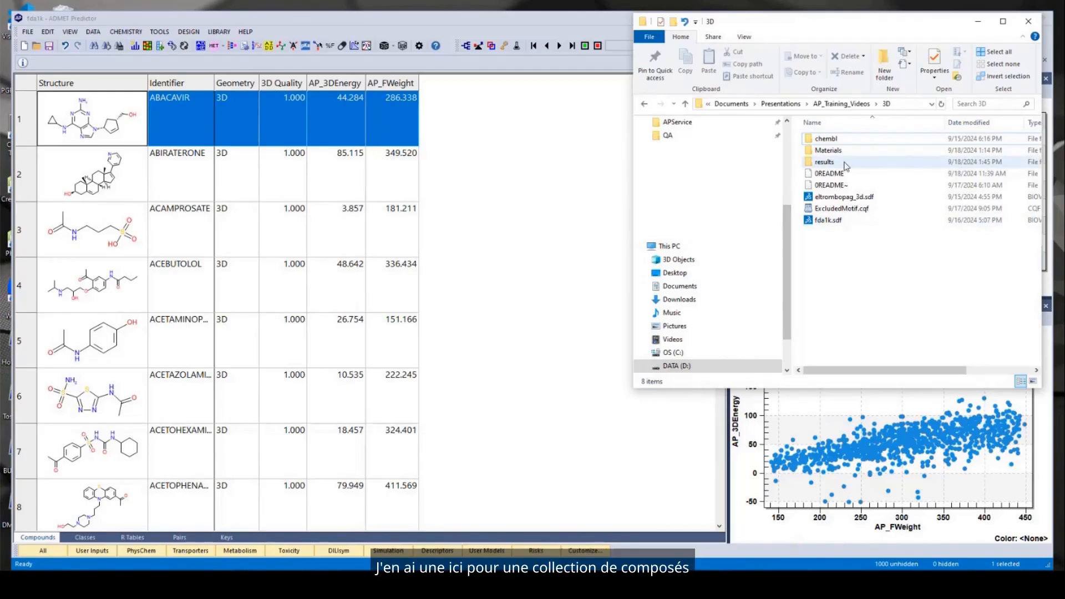
pyautogui.moveTo(847, 138)
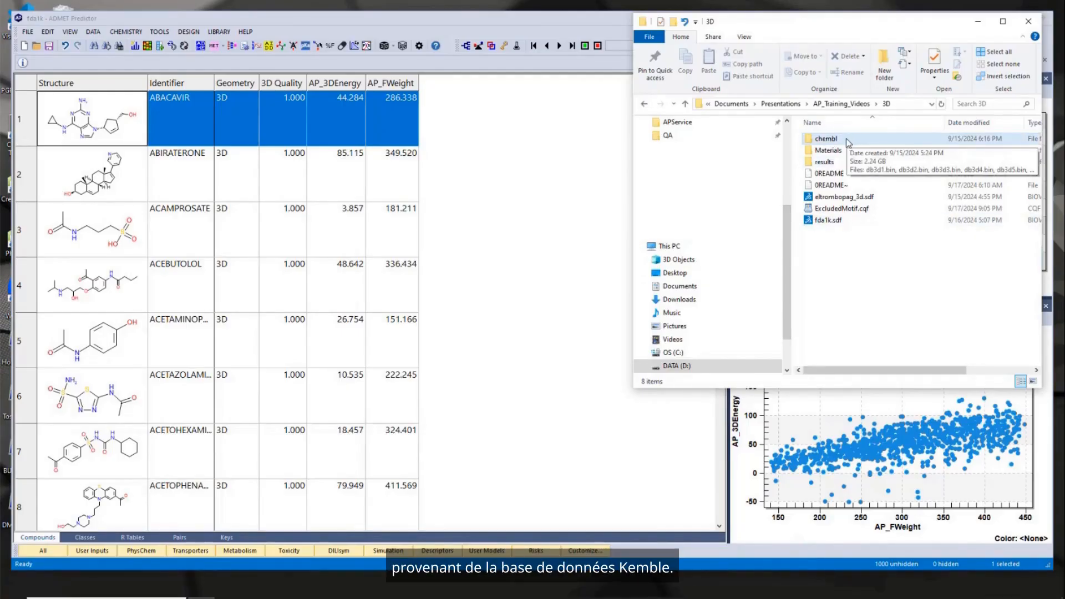
pyautogui.doubleClick(847, 140)
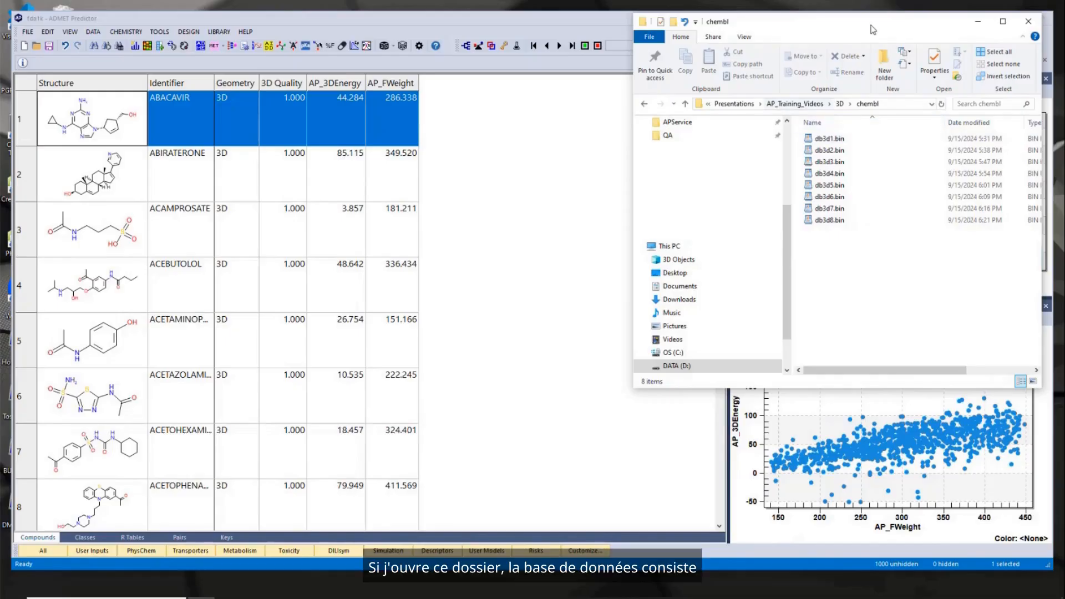
pyautogui.moveTo(872, 28); pyautogui.dragTo(646, 50)
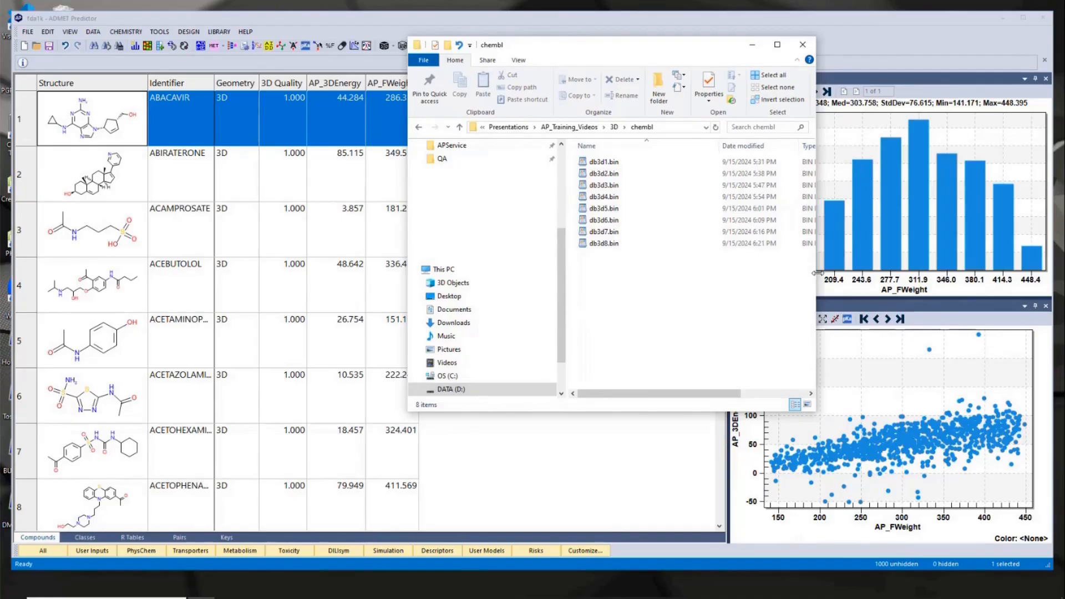
pyautogui.moveTo(816, 273); pyautogui.dragTo(919, 271)
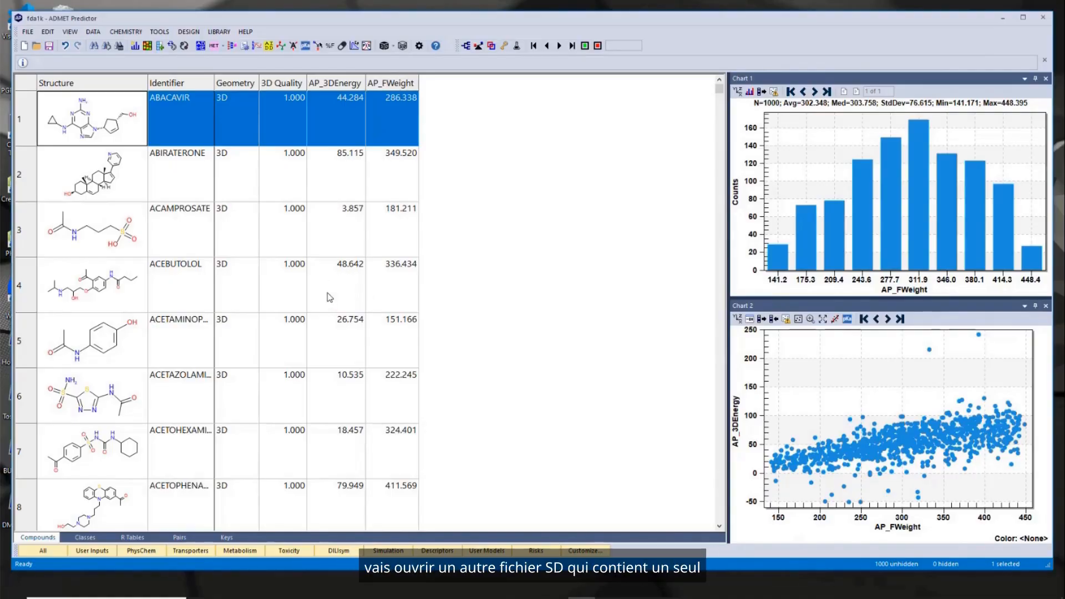
# - Open the structure file eltrombopag_3d.sdf with the first line as compound identifier and inspect the compound's structure and attributes
pyautogui.click(37, 46)
pyautogui.click(550, 328)
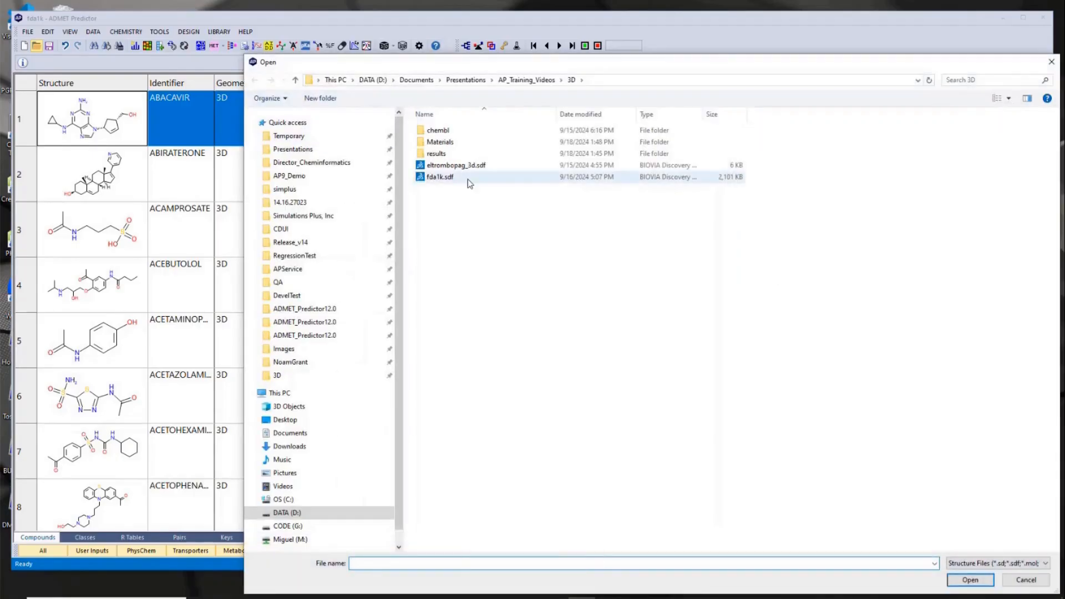
pyautogui.doubleClick(468, 170)
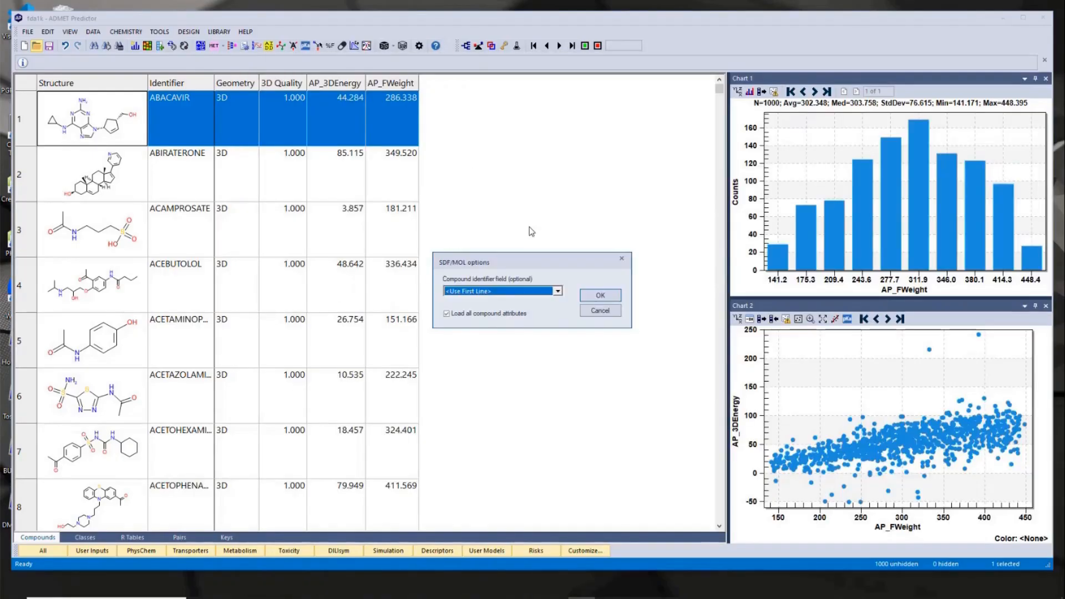
pyautogui.click(599, 294)
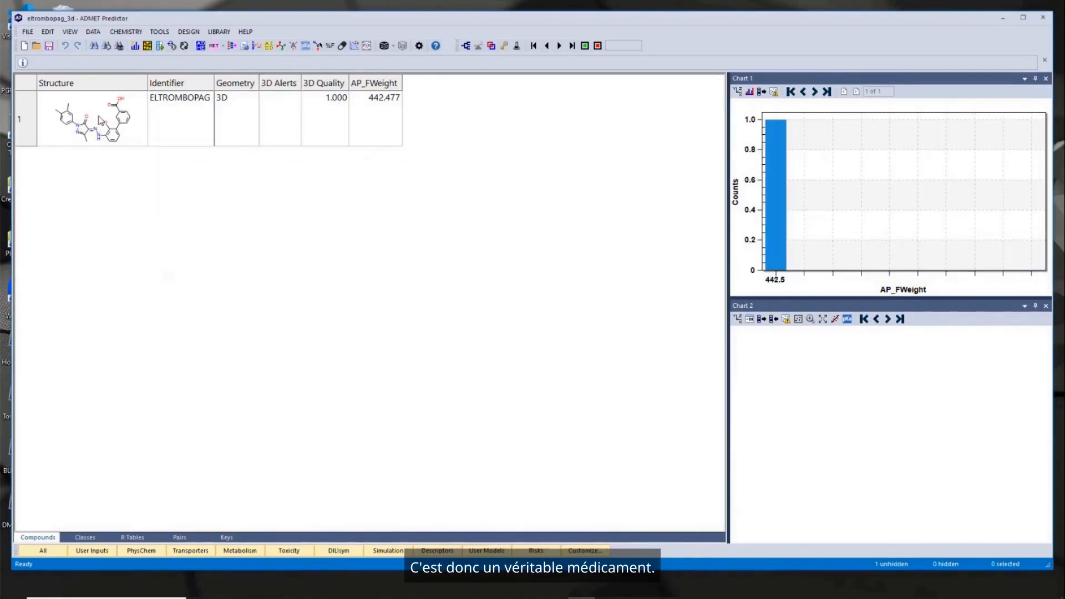
pyautogui.doubleClick(98, 115)
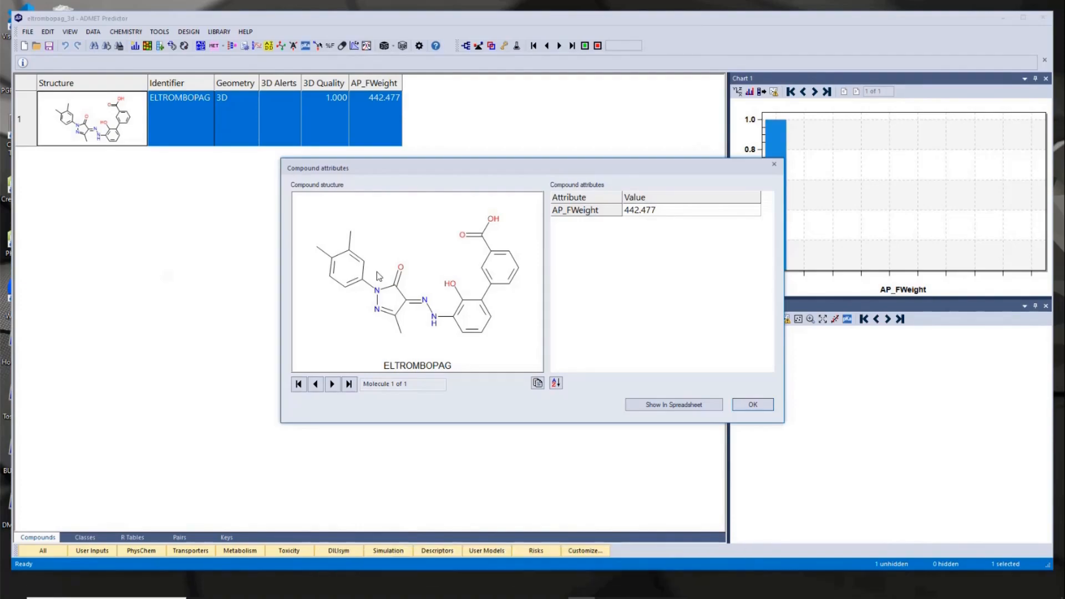
pyautogui.click(752, 404)
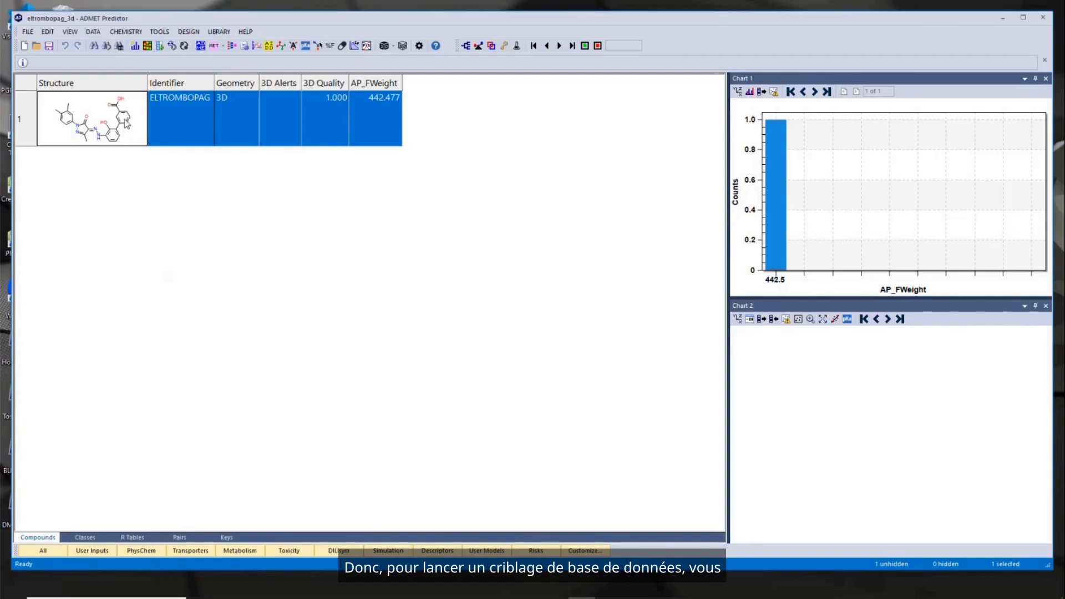
# - Set up a 3D library search by similarity using the chembl folder as the database and the results folder for output
pyautogui.click(220, 35)
pyautogui.moveTo(222, 56)
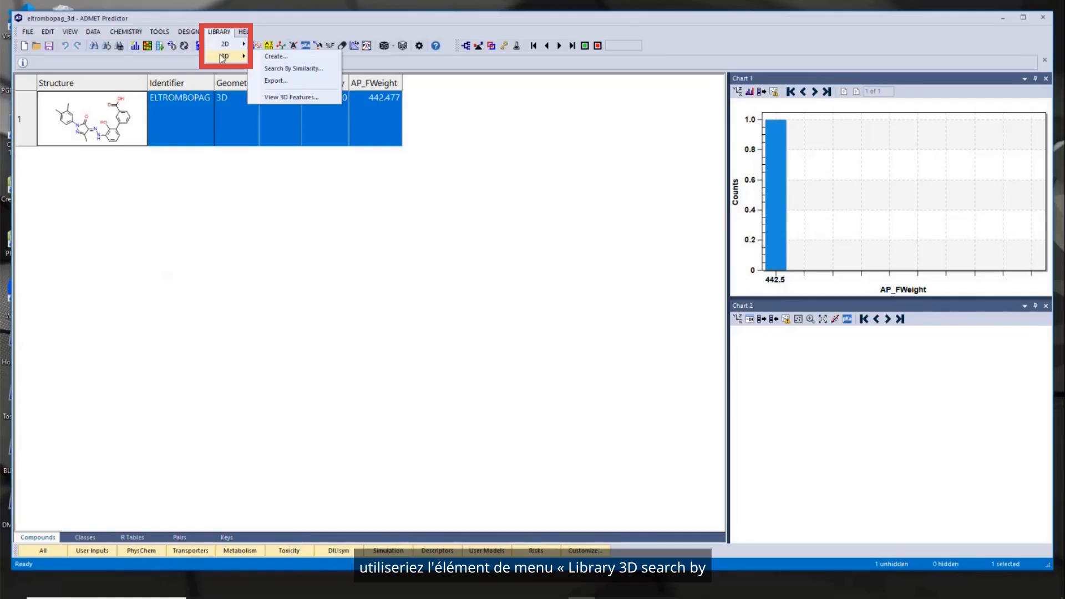
pyautogui.click(296, 69)
pyautogui.moveTo(525, 142); pyautogui.dragTo(398, 142)
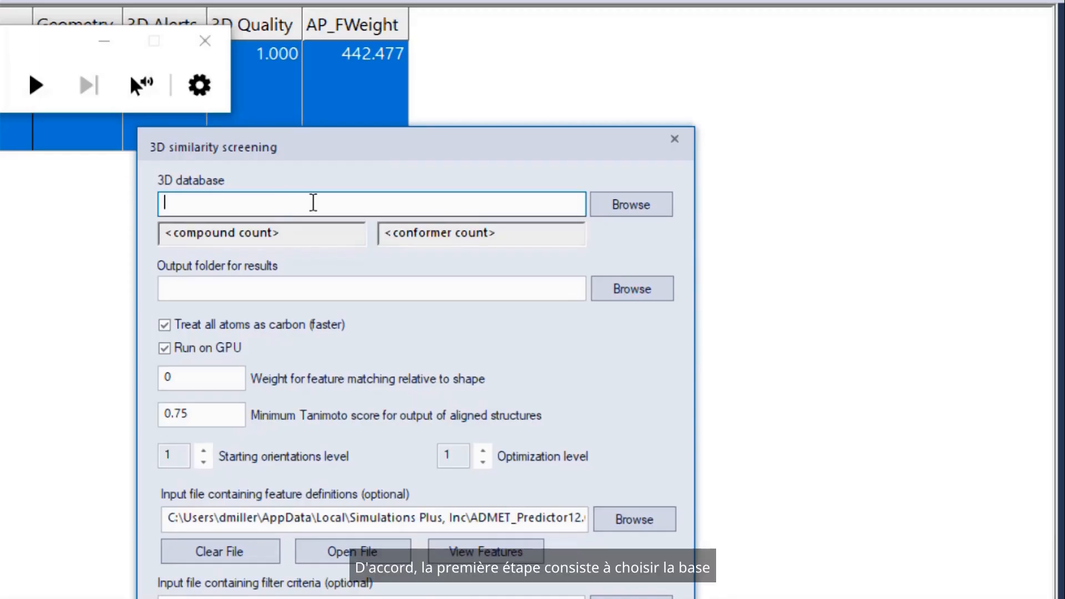
pyautogui.click(640, 202)
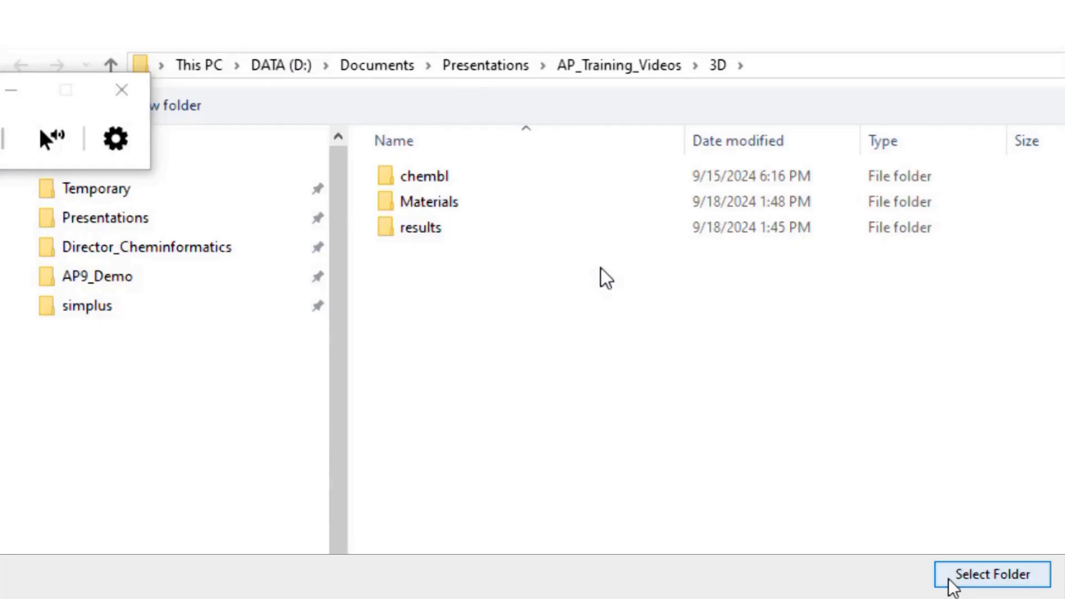
pyautogui.click(950, 580)
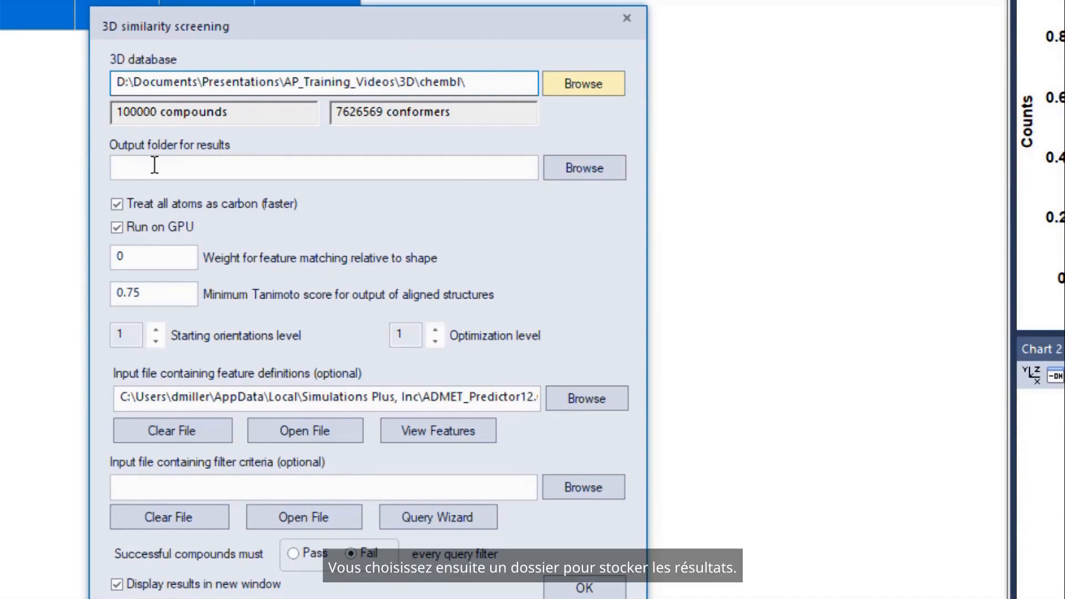
pyautogui.click(602, 168)
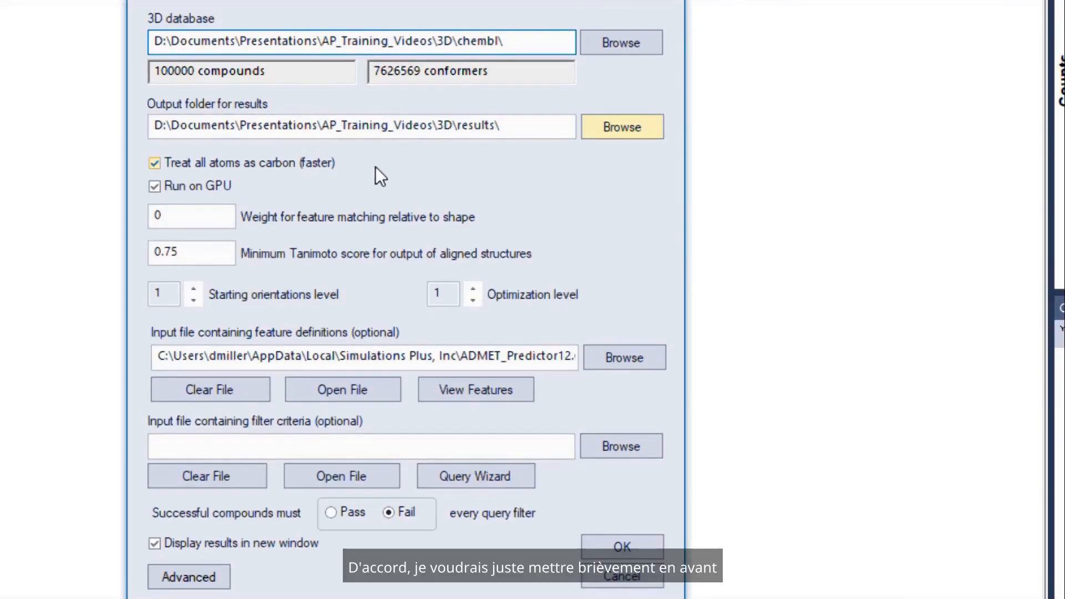
# - Set the minimum Tanimoto score for output of aligned structures to 0.85 and run the 3D similarity screening
pyautogui.moveTo(375, 166)
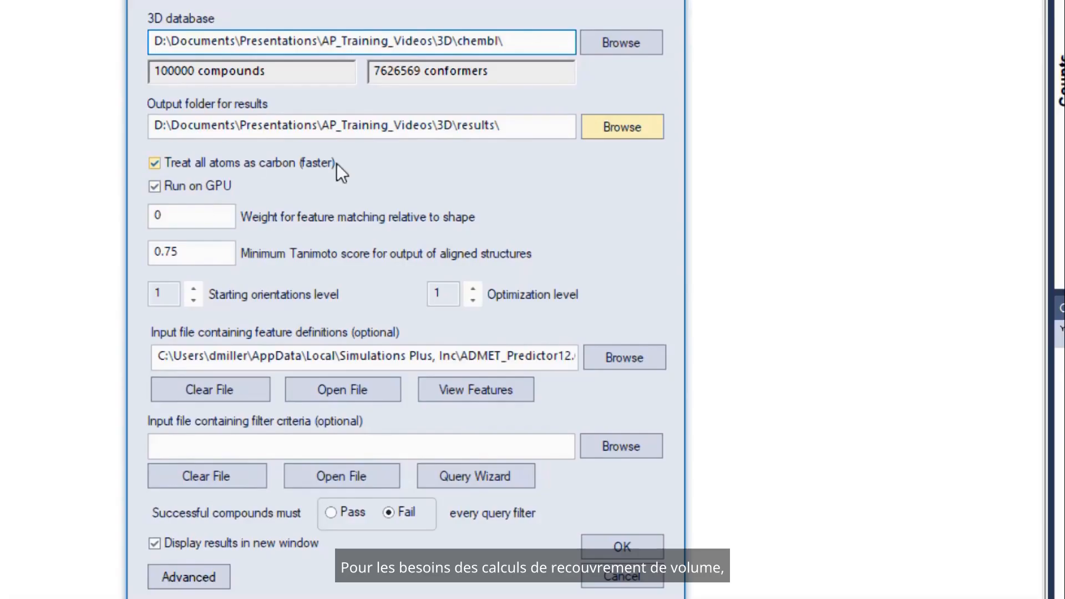
pyautogui.moveTo(336, 162)
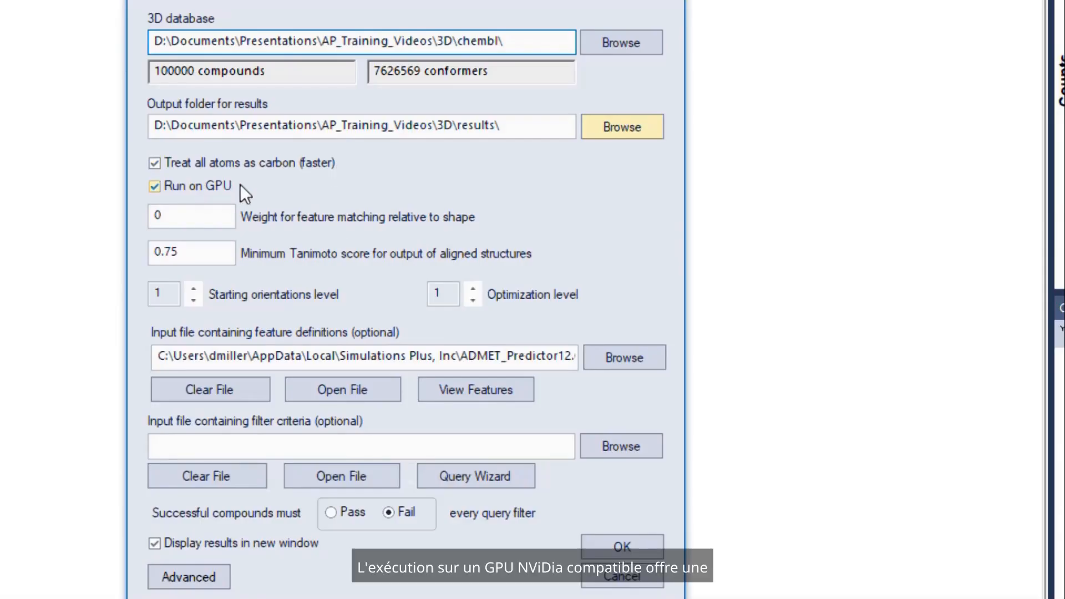
pyautogui.moveTo(240, 184)
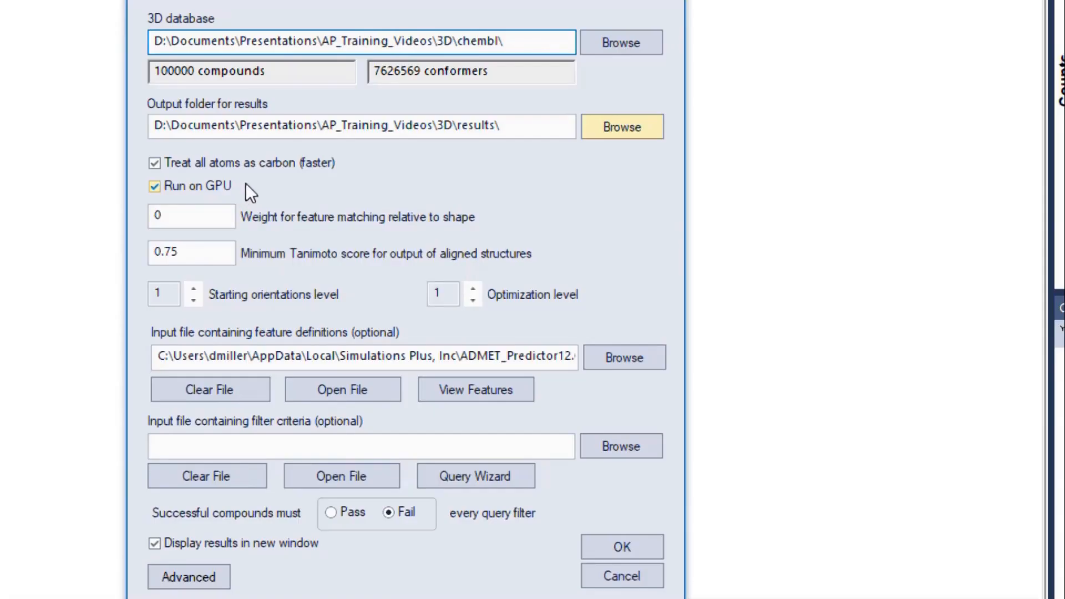
pyautogui.click(221, 215)
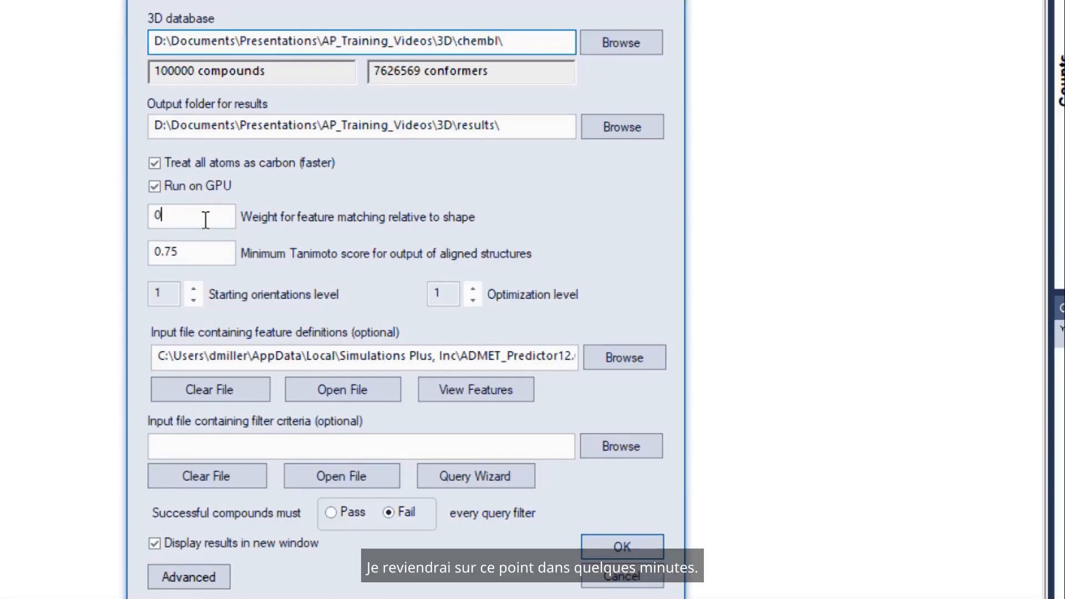
pyautogui.moveTo(225, 221)
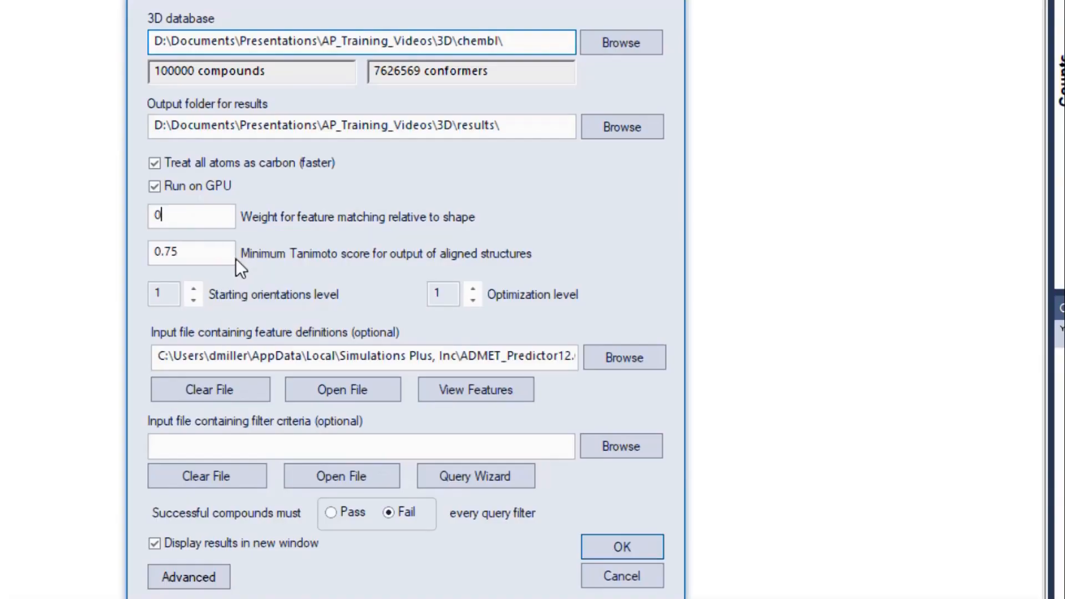
pyautogui.moveTo(210, 250)
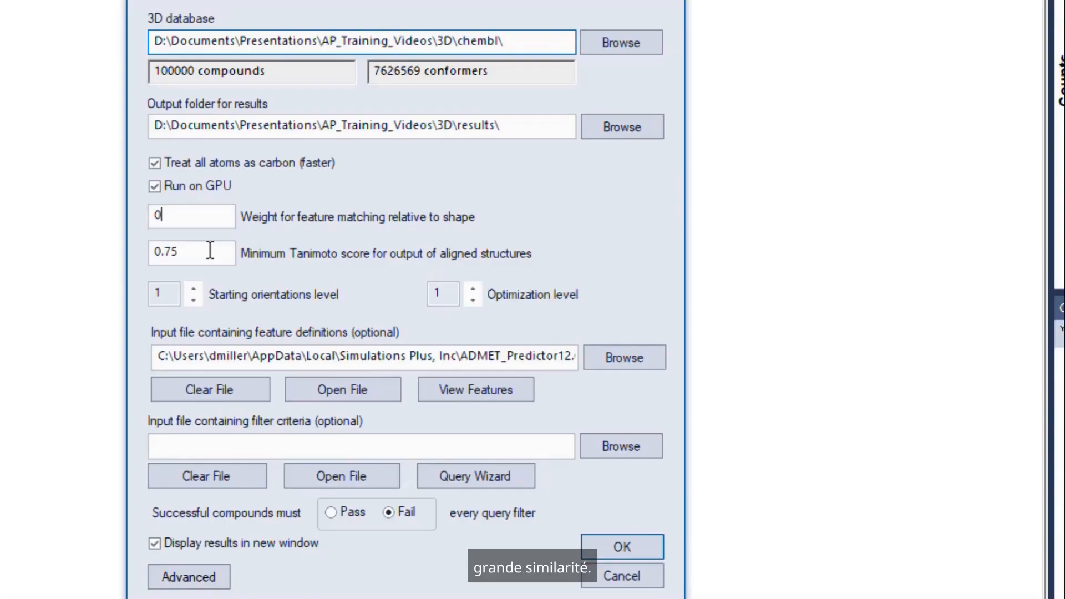
pyautogui.click(172, 250)
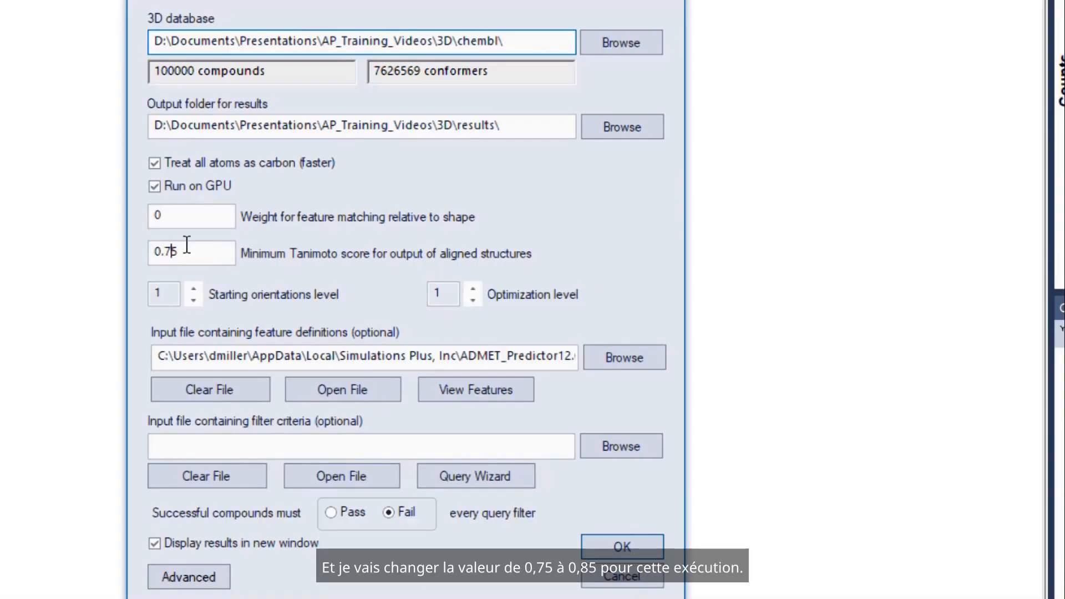
pyautogui.press('BackSpace')
pyautogui.write('8')
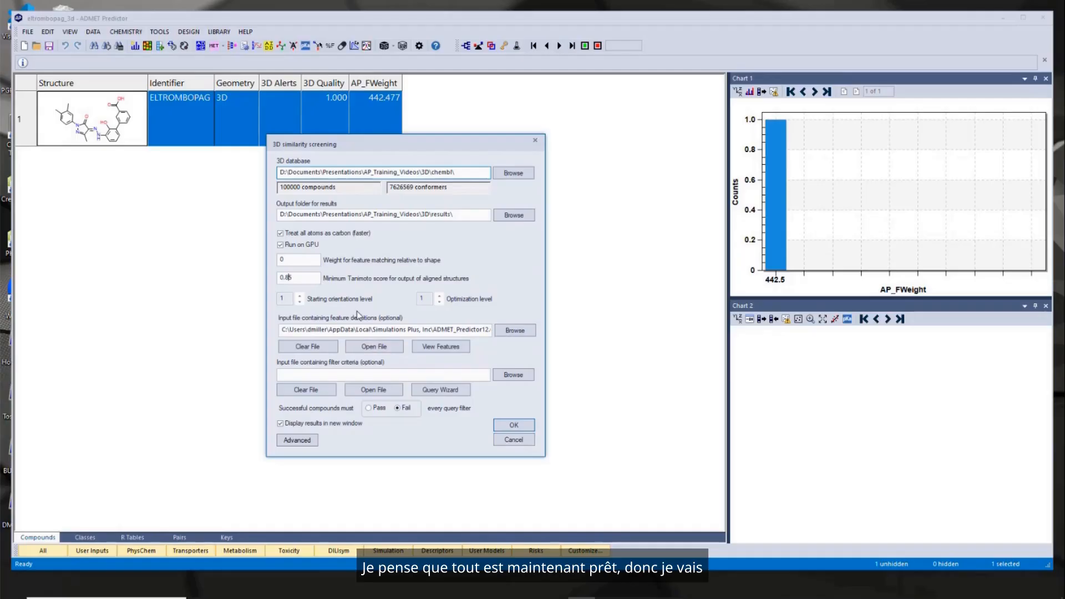
pyautogui.click(514, 425)
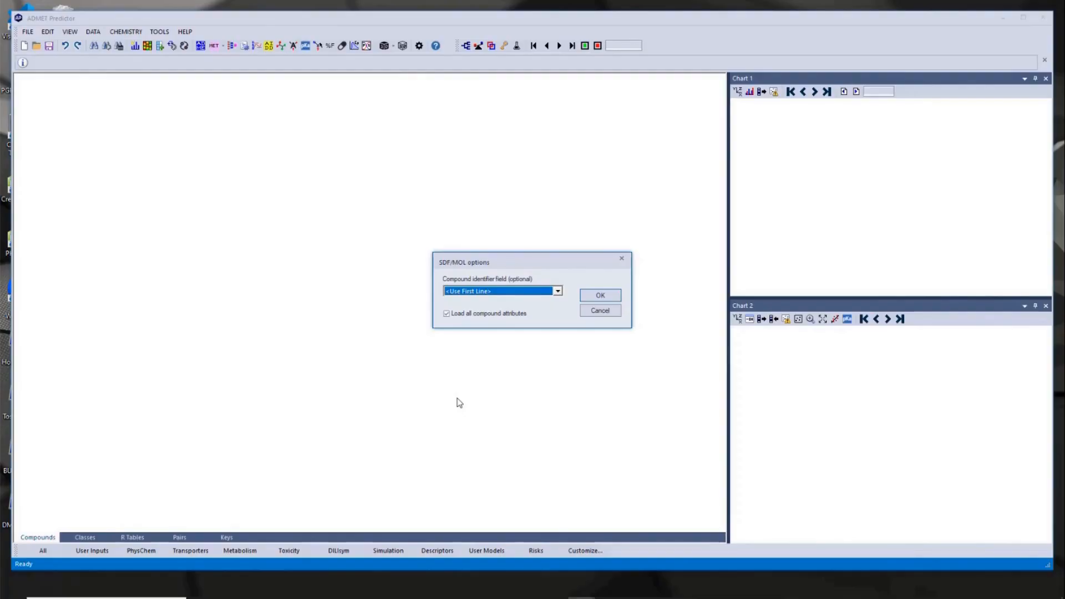
# - Load the screening results with the first line as compound identifier and sort them by descending Tanimoto score
pyautogui.click(598, 296)
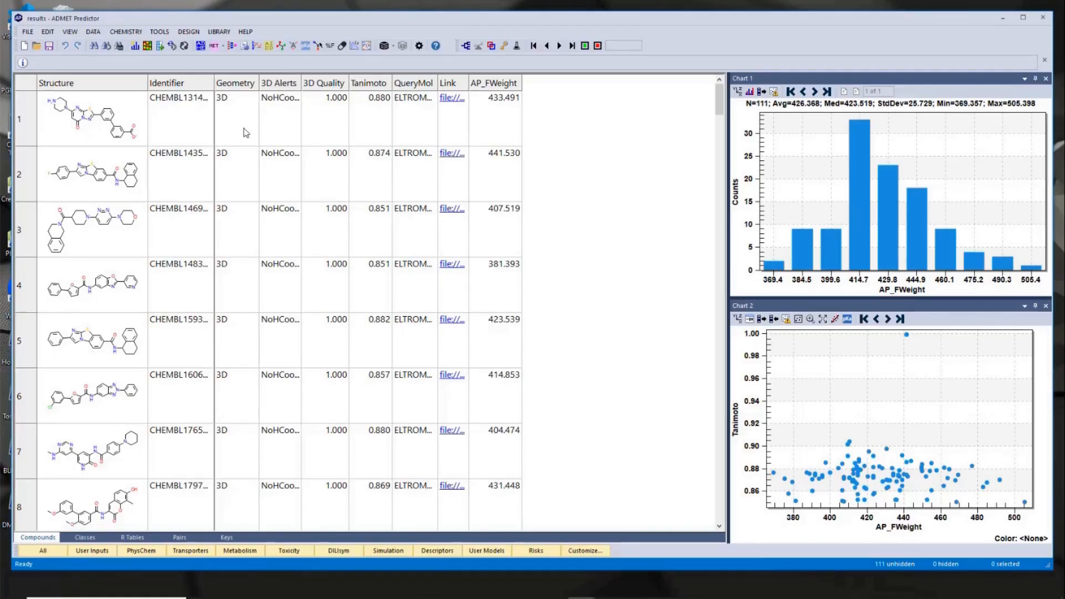
pyautogui.click(369, 88)
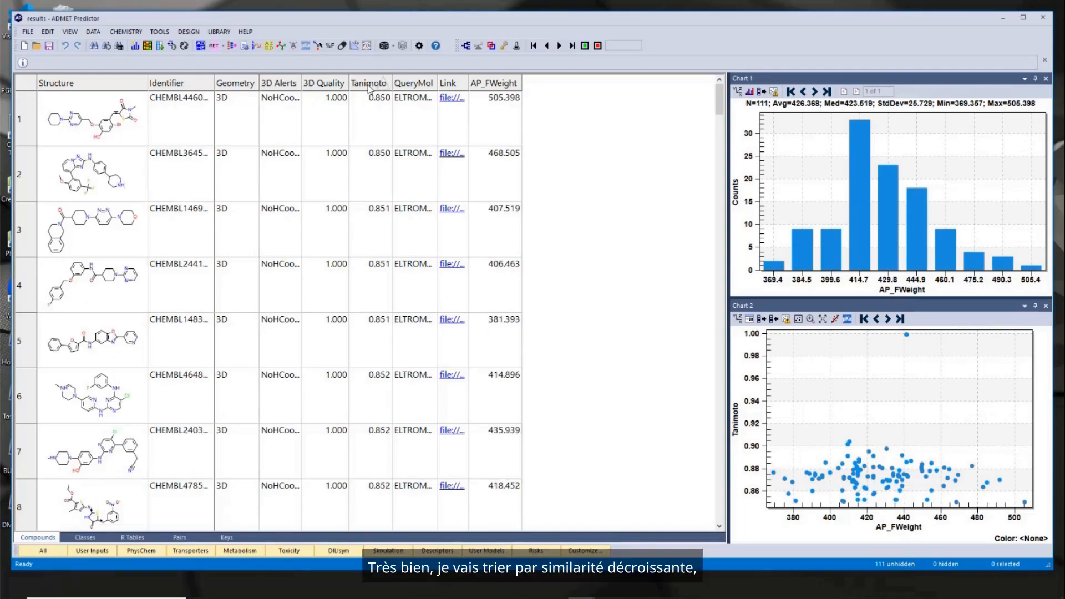
pyautogui.click(369, 86)
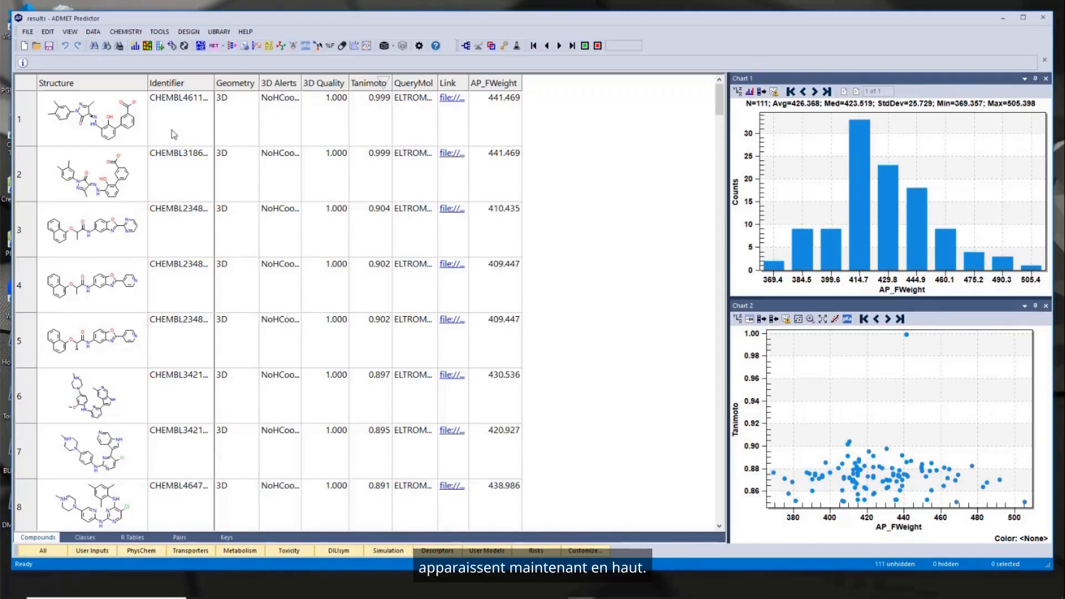
pyautogui.moveTo(218, 23); pyautogui.dragTo(371, 21)
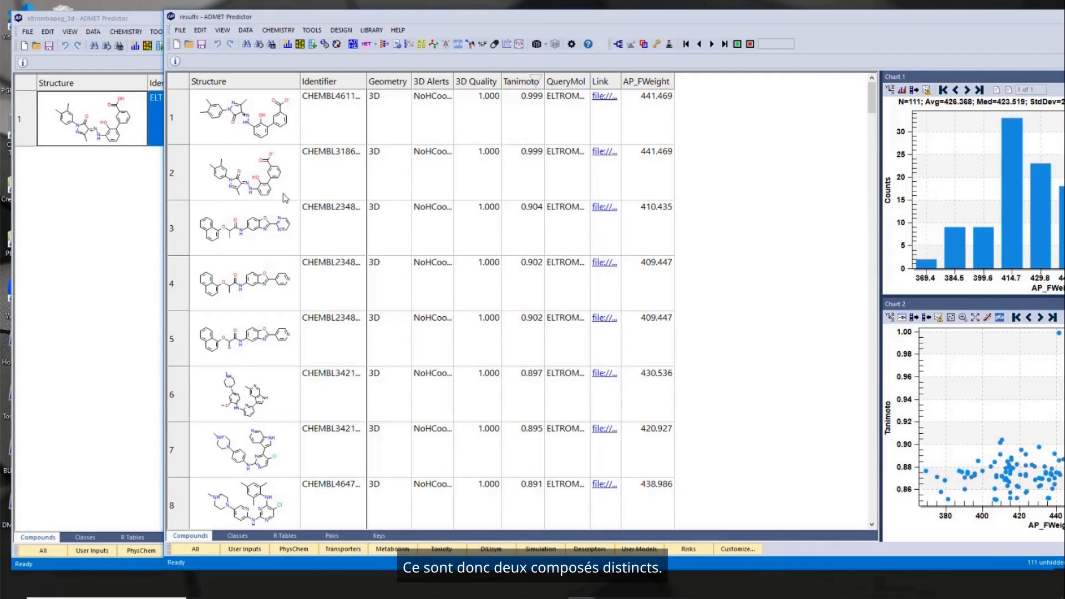
# - Open the linked alignment file of the third-ranked compound in Discovery Studio Visualizer and make its second molecule visible too
pyautogui.click(271, 232)
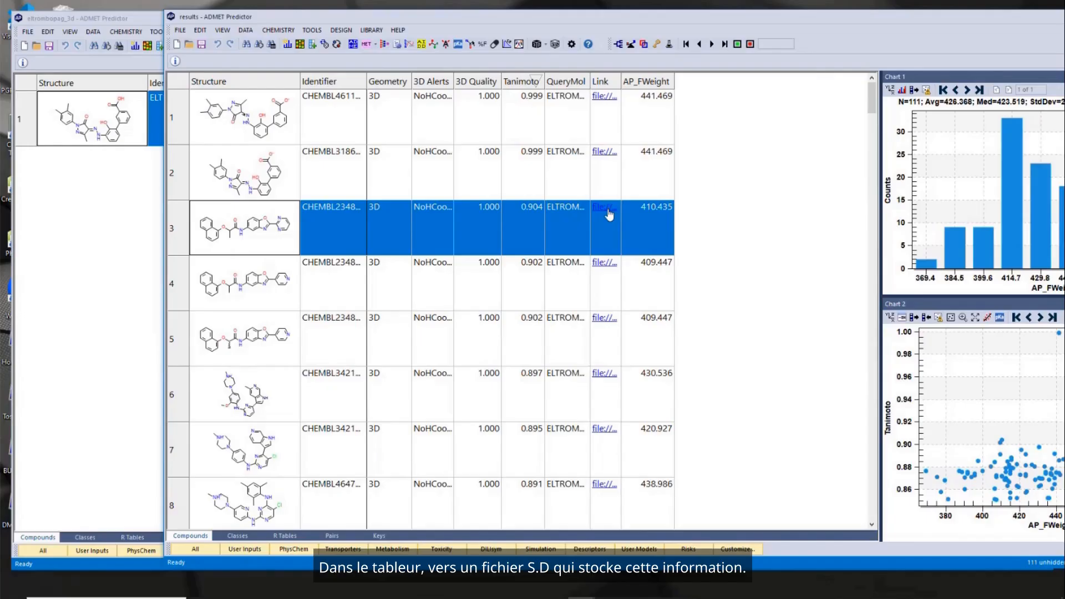
pyautogui.click(607, 210)
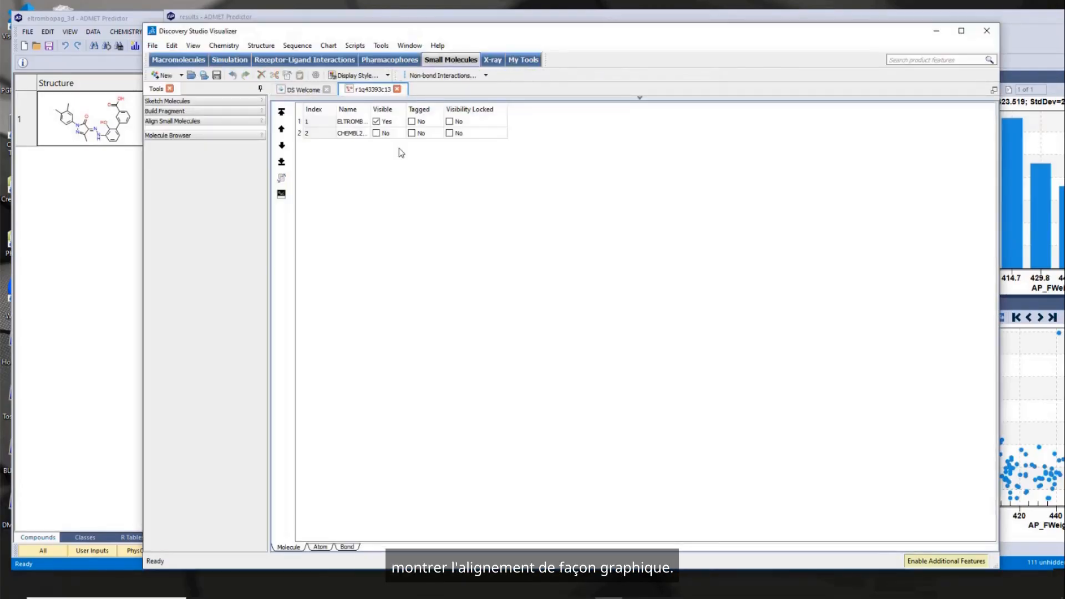
pyautogui.click(376, 133)
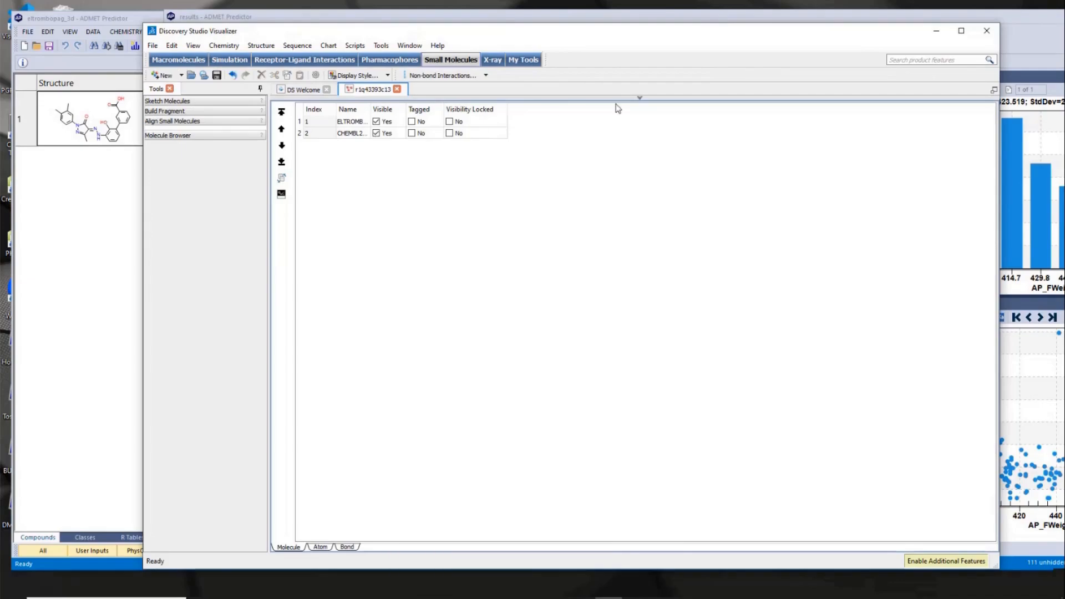
# - Expand the 3D view and examine the overlay of eltrombopag and the aligned hit from several angles
pyautogui.click(639, 98)
pyautogui.moveTo(566, 236); pyautogui.dragTo(749, 174)
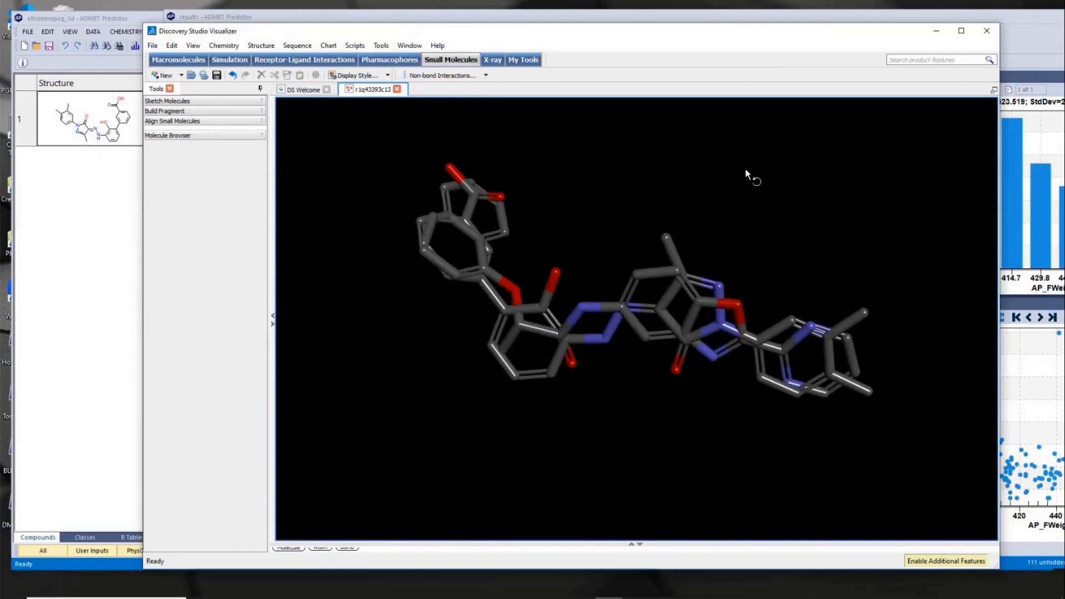
pyautogui.moveTo(813, 290); pyautogui.dragTo(557, 201)
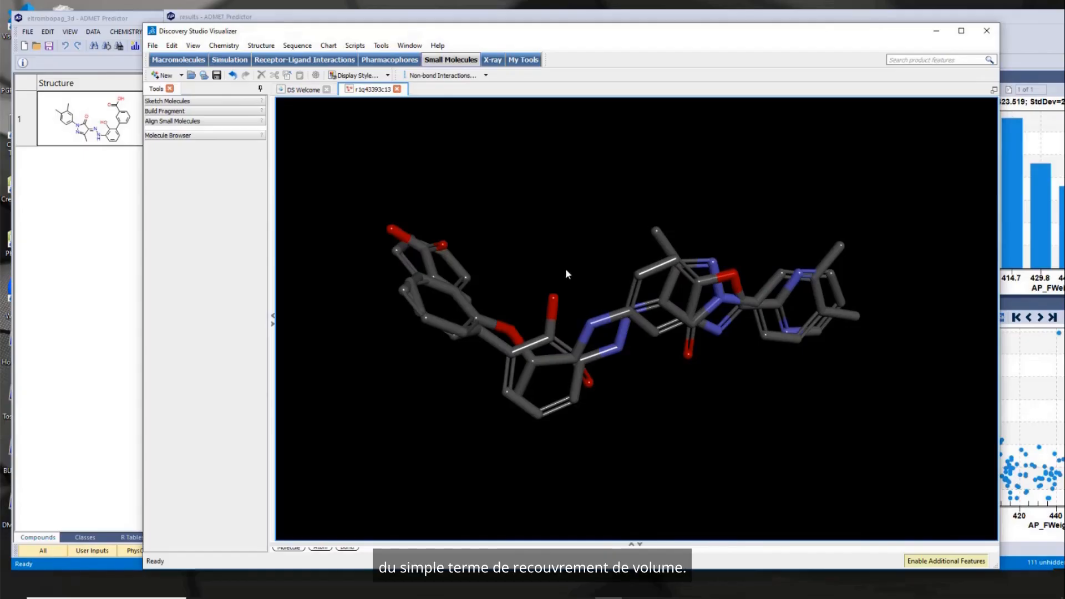
pyautogui.moveTo(604, 222); pyautogui.dragTo(649, 197)
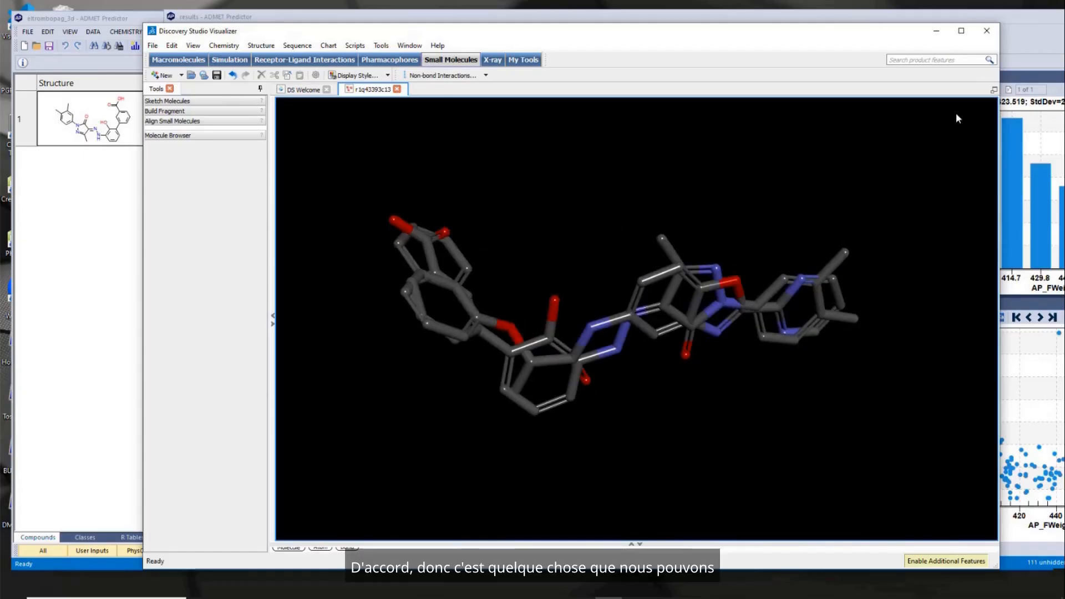
# - Close Discovery Studio Visualizer without saving the changes, and close the results window of the first screening in ADMET Predictor
pyautogui.click(987, 31)
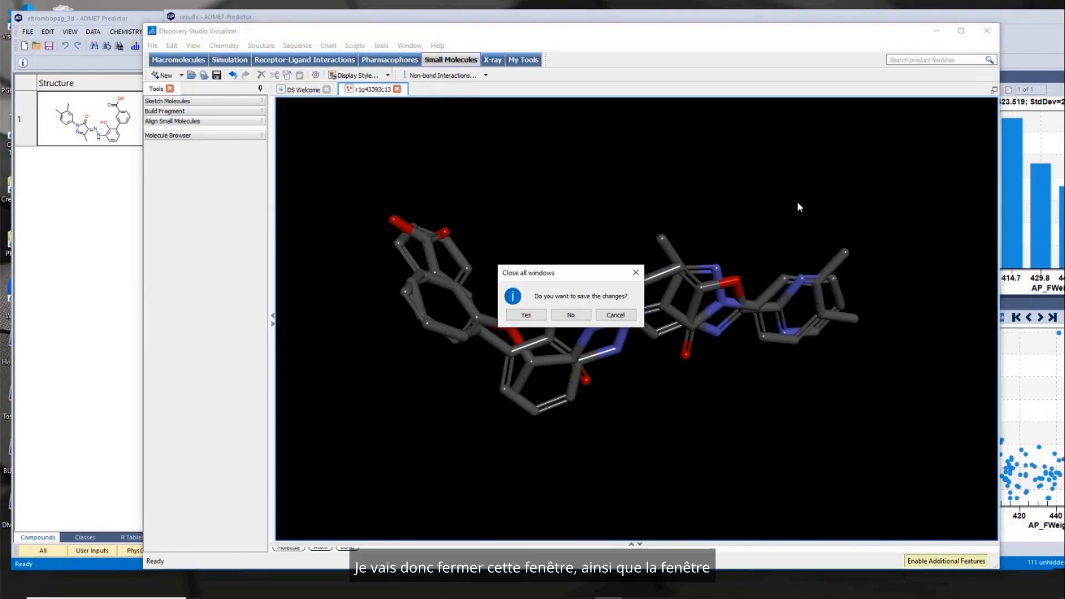
pyautogui.click(569, 316)
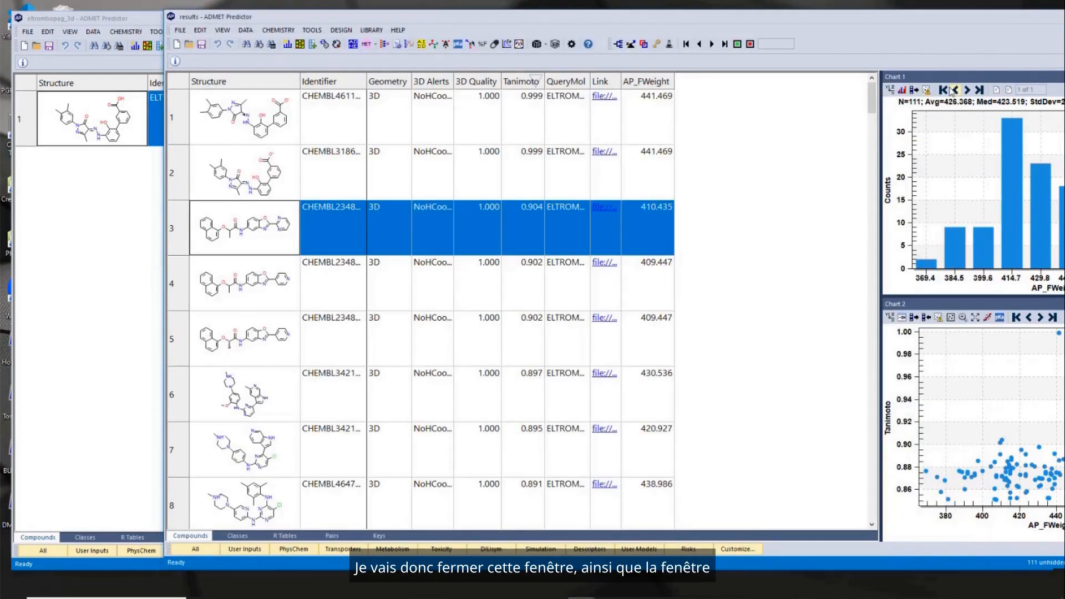
pyautogui.doubleClick(904, 18)
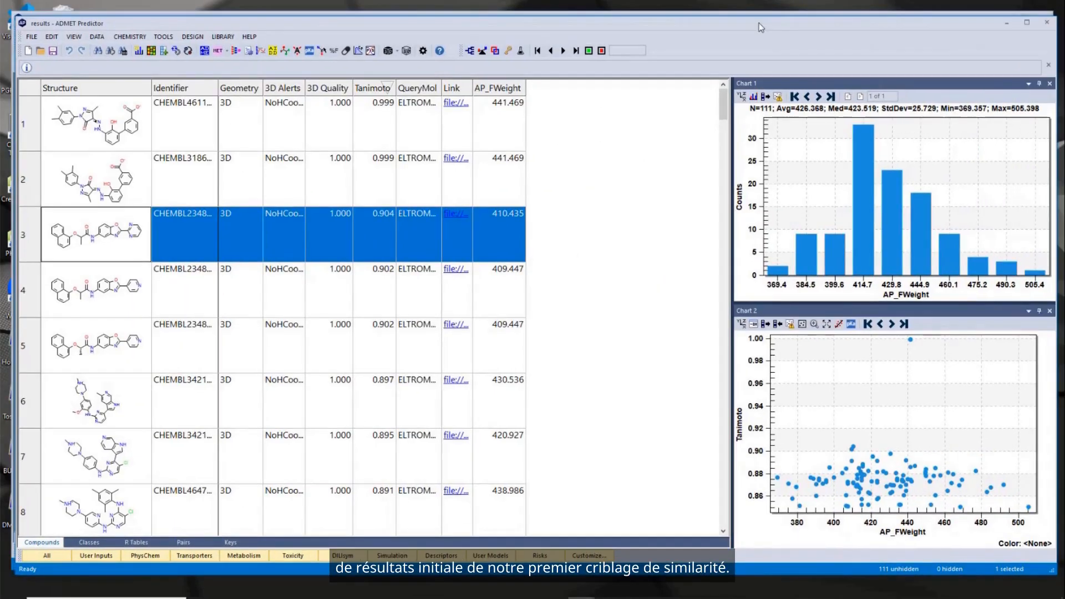
pyautogui.click(1047, 22)
pyautogui.click(541, 322)
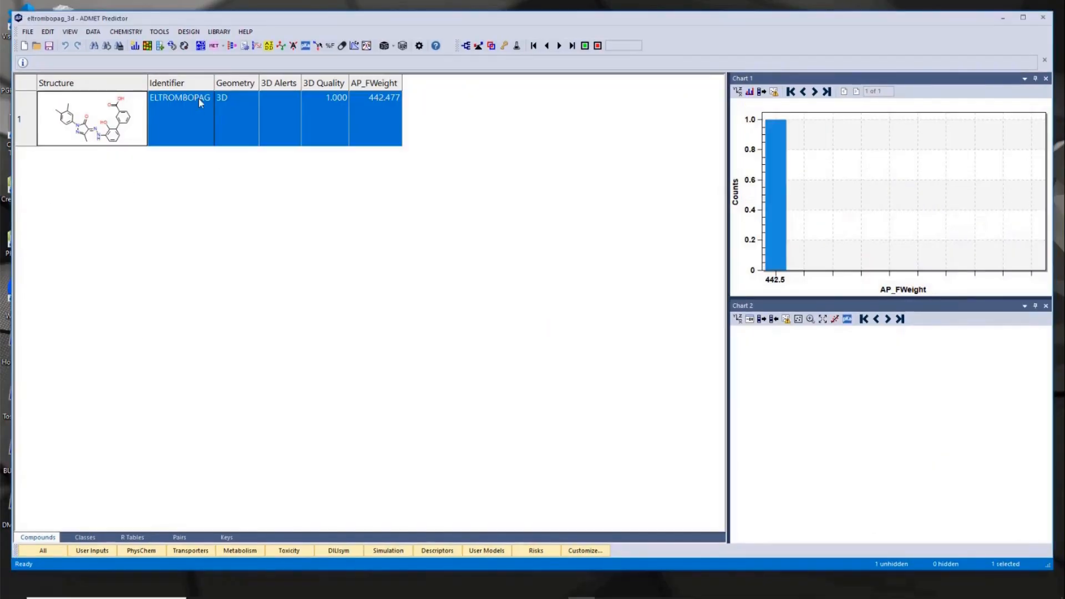
# - Open a new 3D library search by similarity with eltrombopag as the query
pyautogui.click(219, 32)
pyautogui.moveTo(242, 59)
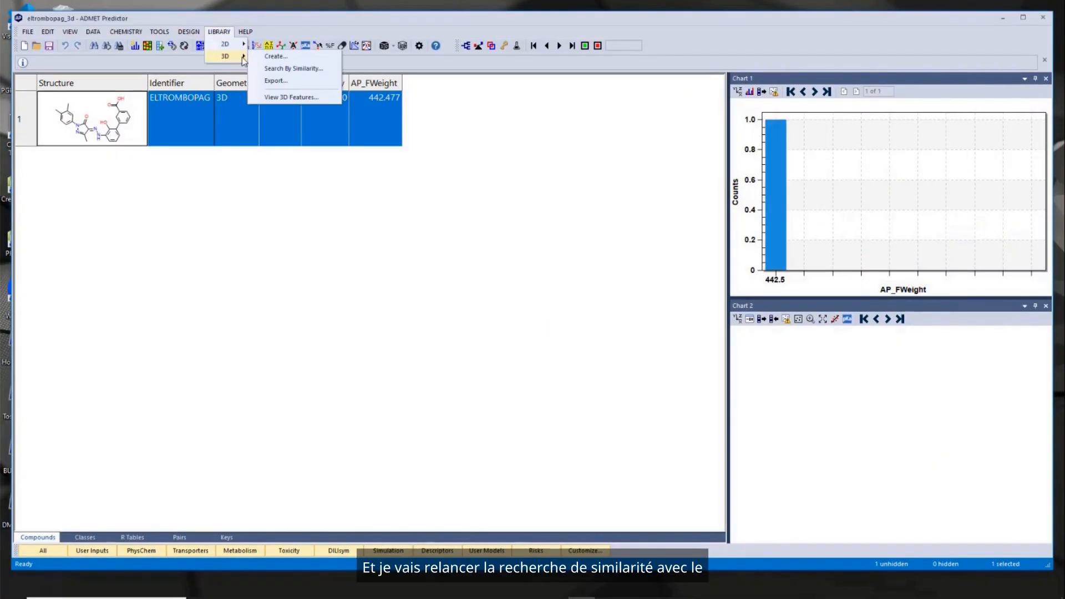
pyautogui.click(309, 69)
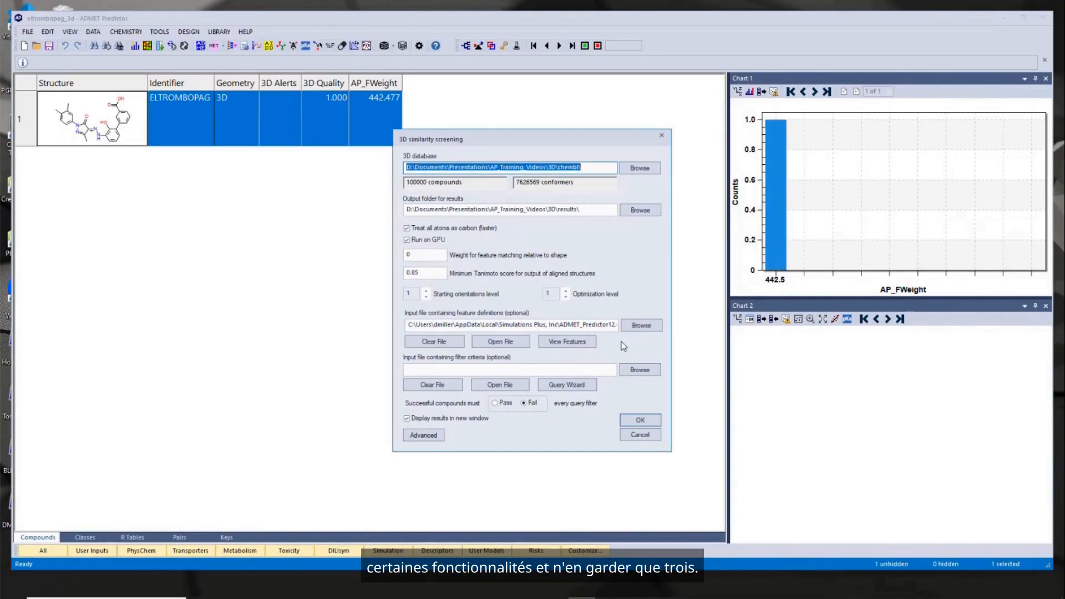
# - View the acceptor, donor and ring features mapped onto the eltrombopag structure, and return to the screening settings
pyautogui.click(573, 343)
pyautogui.moveTo(528, 147); pyautogui.dragTo(694, 66)
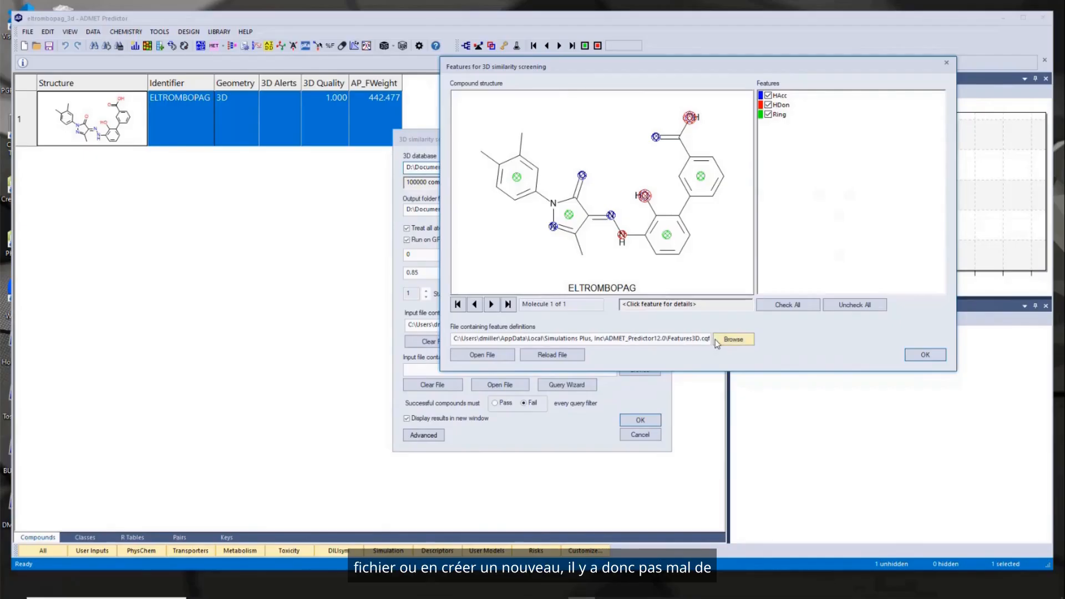
pyautogui.click(926, 355)
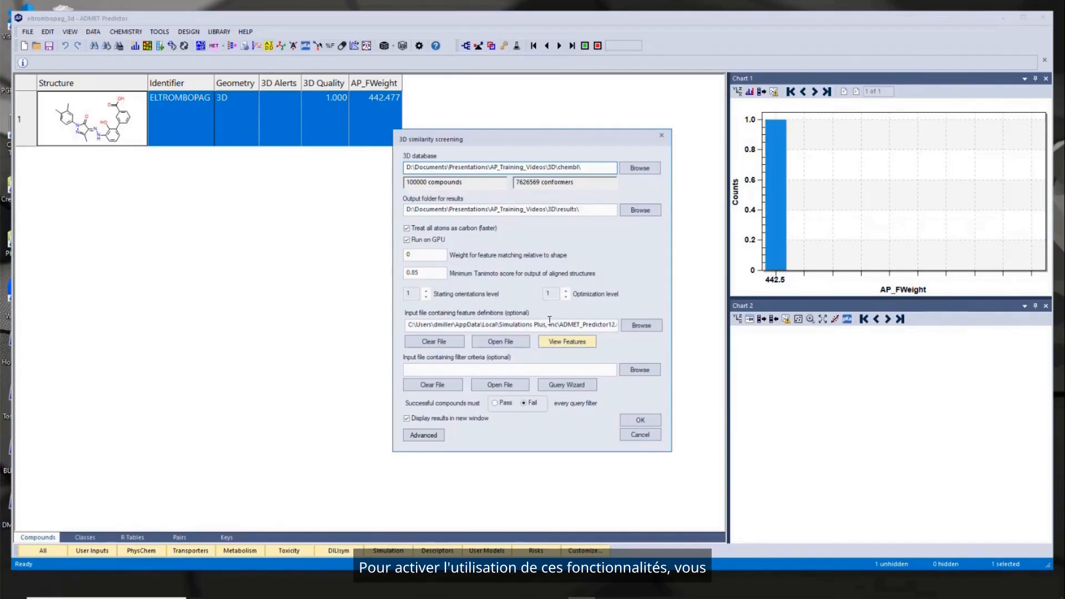
# - Set the feature matching weight to 4 and minimum Tanimoto score to 0.65, with ExcludedMotif.cqf as the filter criteria file
pyautogui.doubleClick(423, 254)
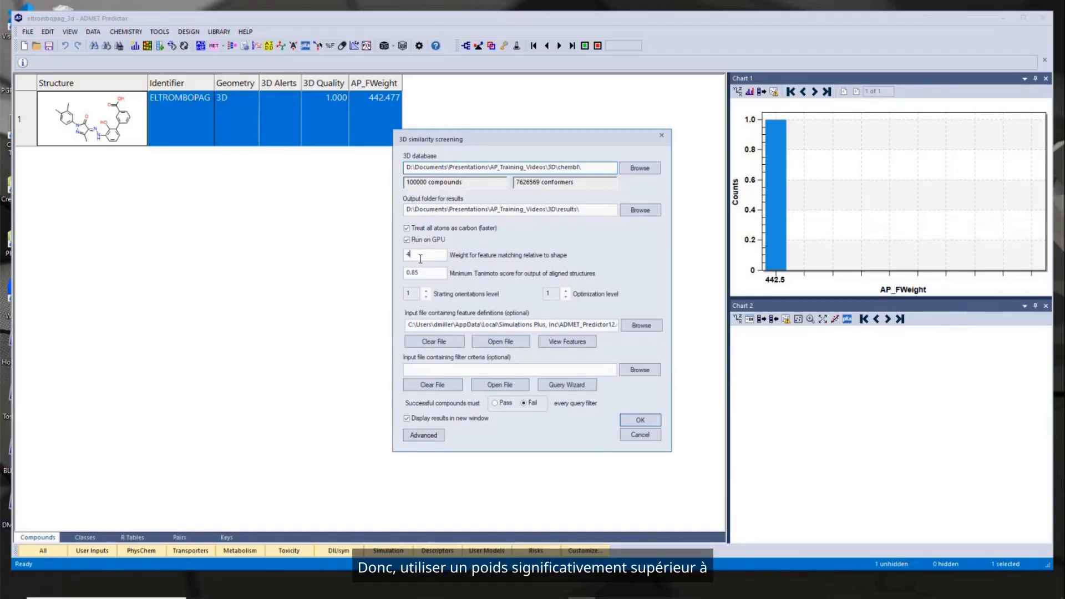
pyautogui.moveTo(425, 258)
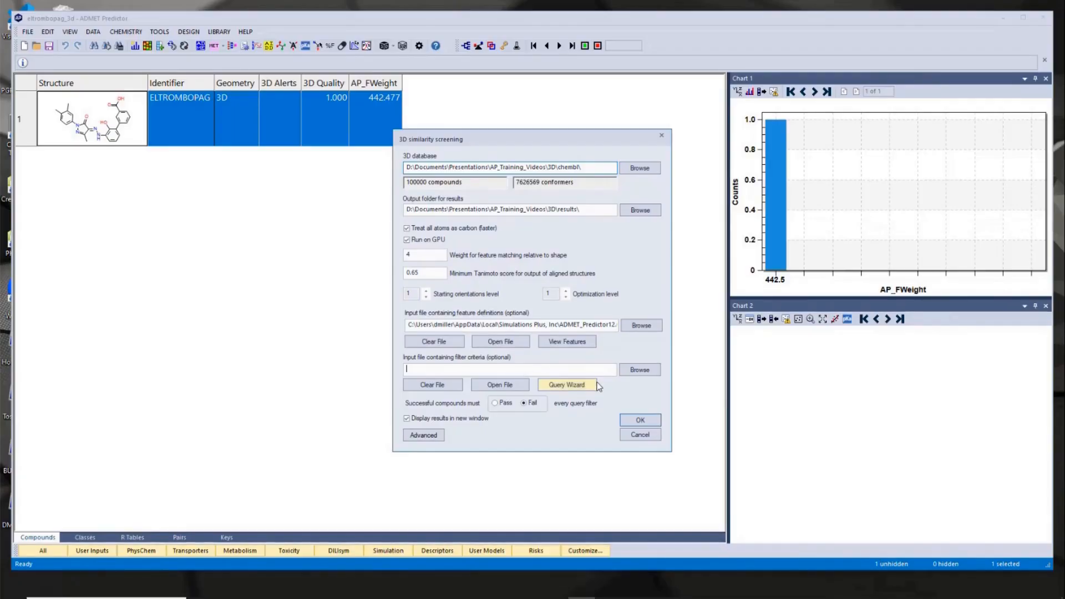
pyautogui.click(639, 369)
pyautogui.click(572, 80)
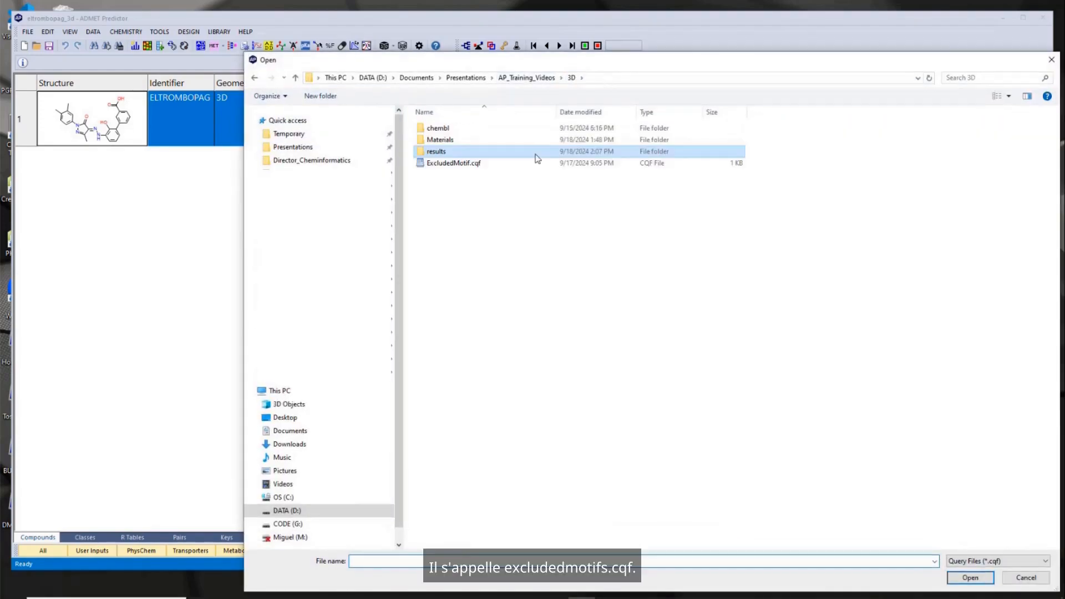
pyautogui.click(471, 166)
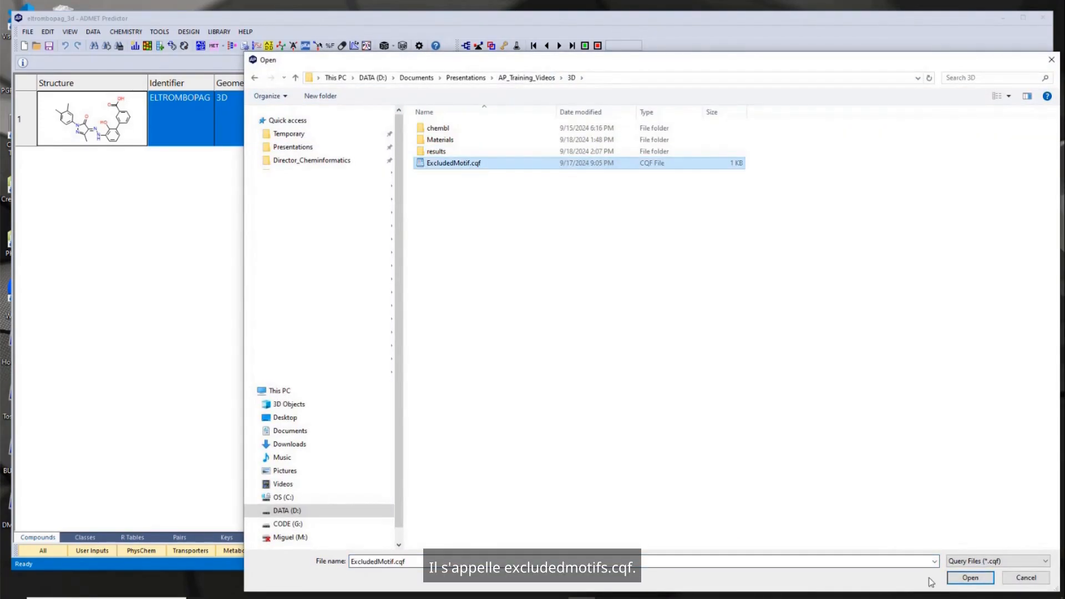
pyautogui.click(970, 577)
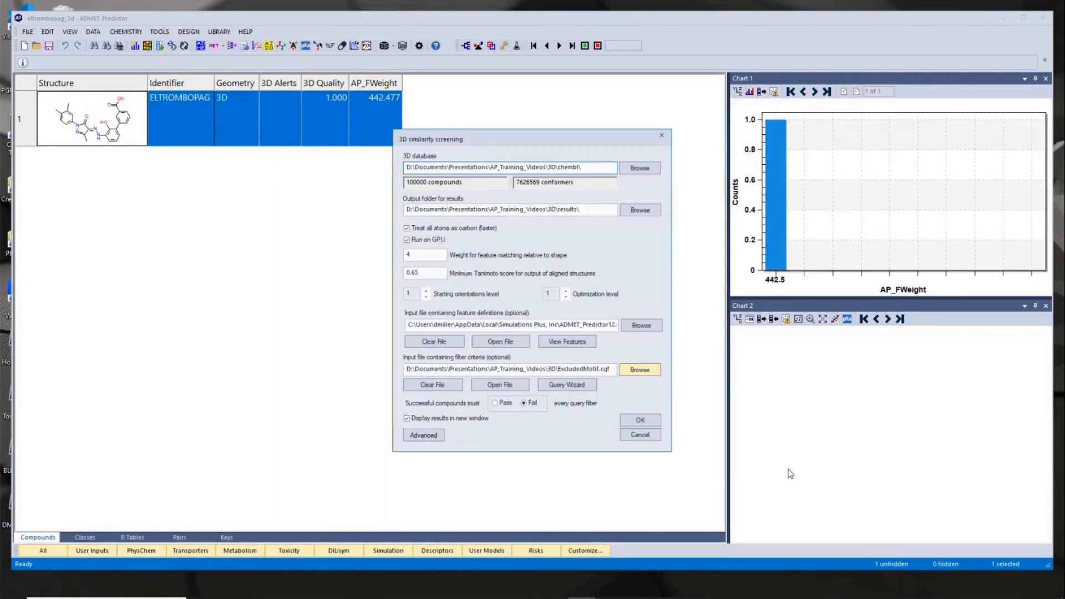
# - Open the filter criteria file in Notepad to review its substructure query, and close it again
pyautogui.click(506, 385)
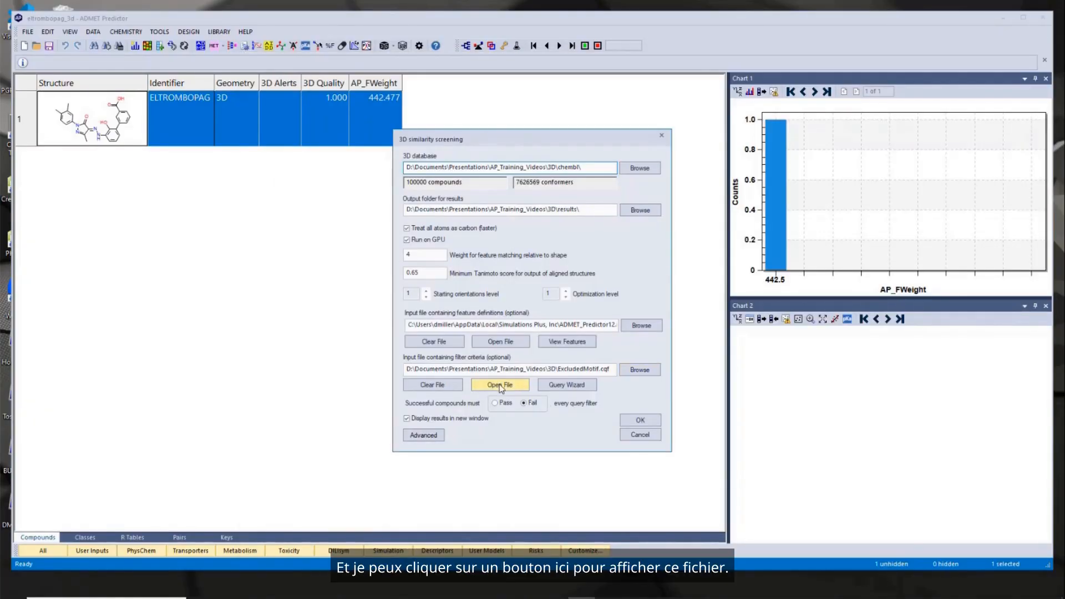
pyautogui.moveTo(368, 38); pyautogui.dragTo(542, 92)
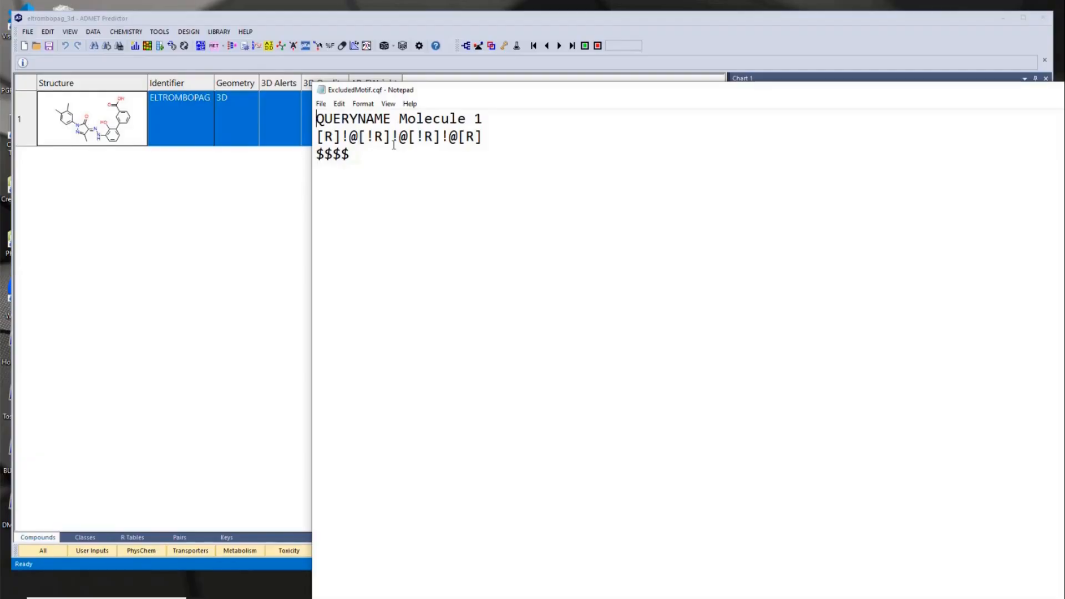
pyautogui.moveTo(612, 93); pyautogui.dragTo(340, 61)
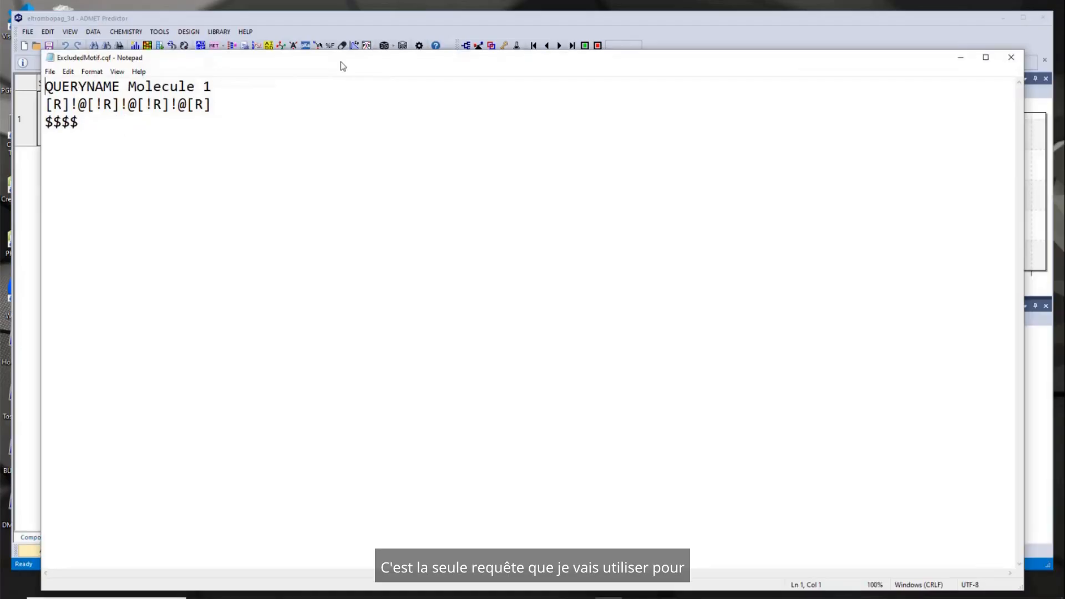
pyautogui.click(1011, 58)
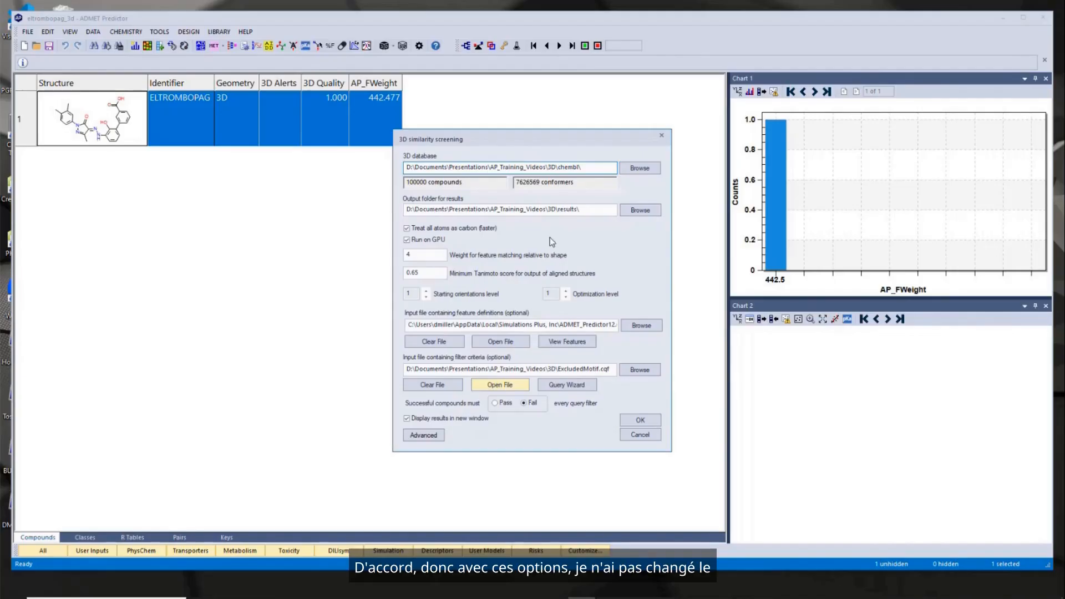
# - Run the 3D similarity screening, allow the existing files in the output folder to be deleted, and load the new results
pyautogui.click(641, 420)
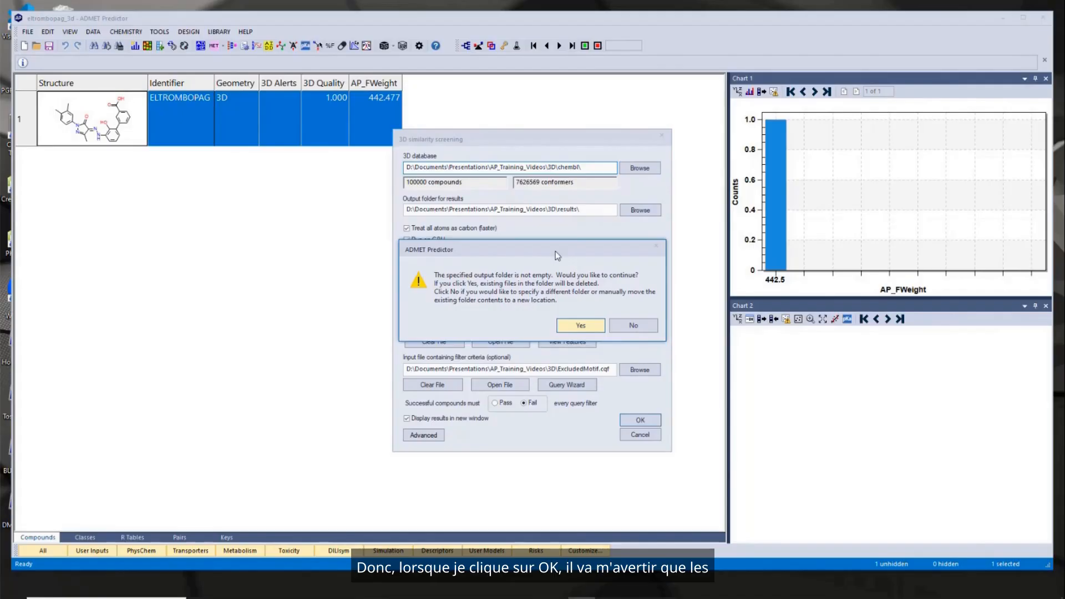
pyautogui.moveTo(583, 251); pyautogui.dragTo(766, 239)
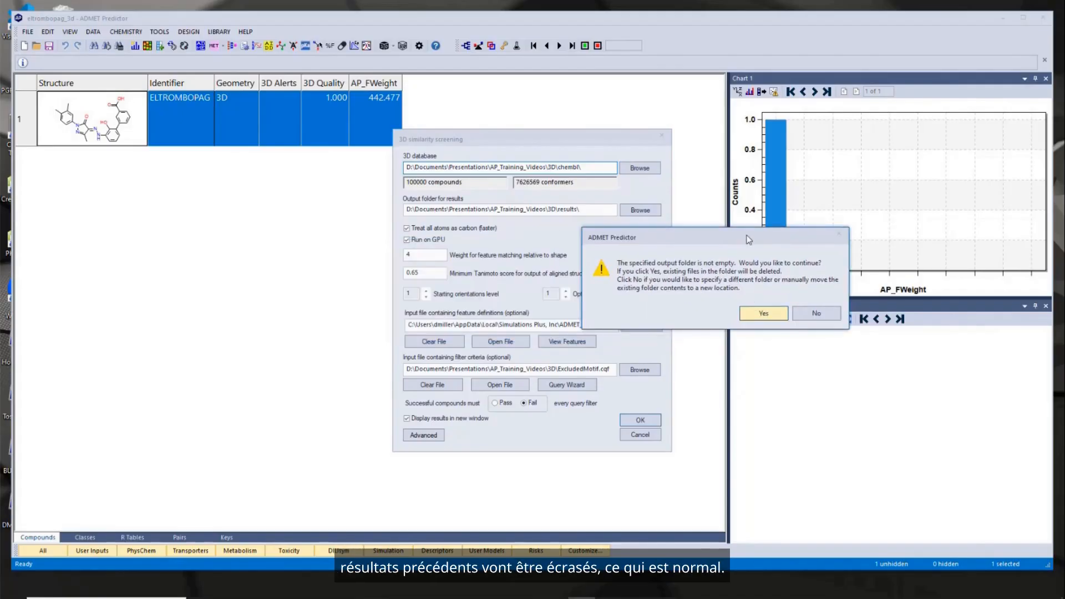
pyautogui.click(766, 313)
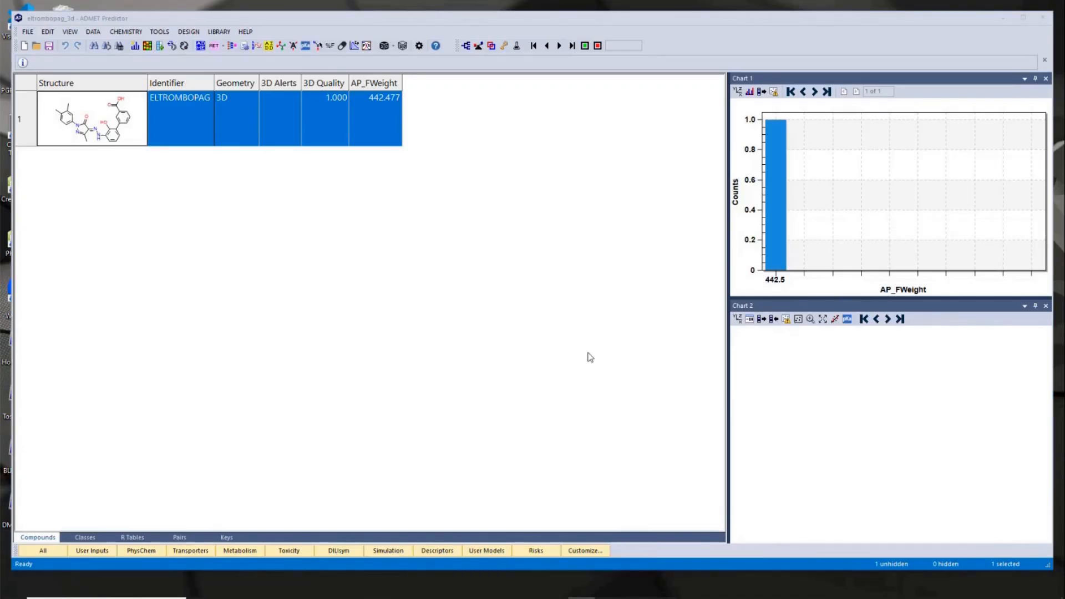
pyautogui.click(610, 299)
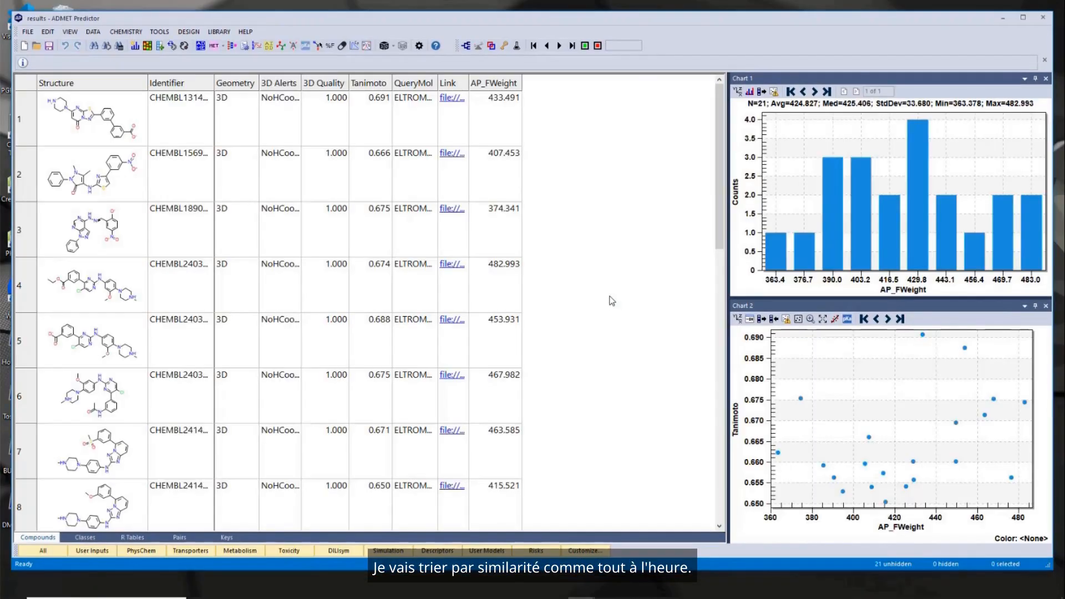
# - Sort the new screening results by descending Tanimoto score and shift the results window aside to reveal the query structure
pyautogui.click(373, 85)
pyautogui.click(373, 85)
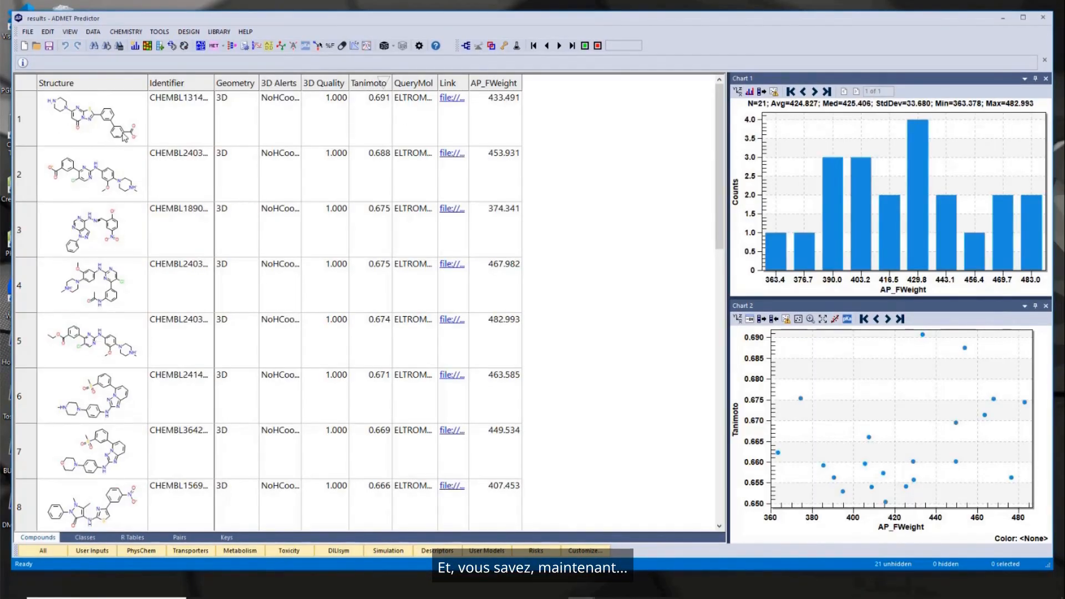
pyautogui.moveTo(146, 20); pyautogui.dragTo(295, 17)
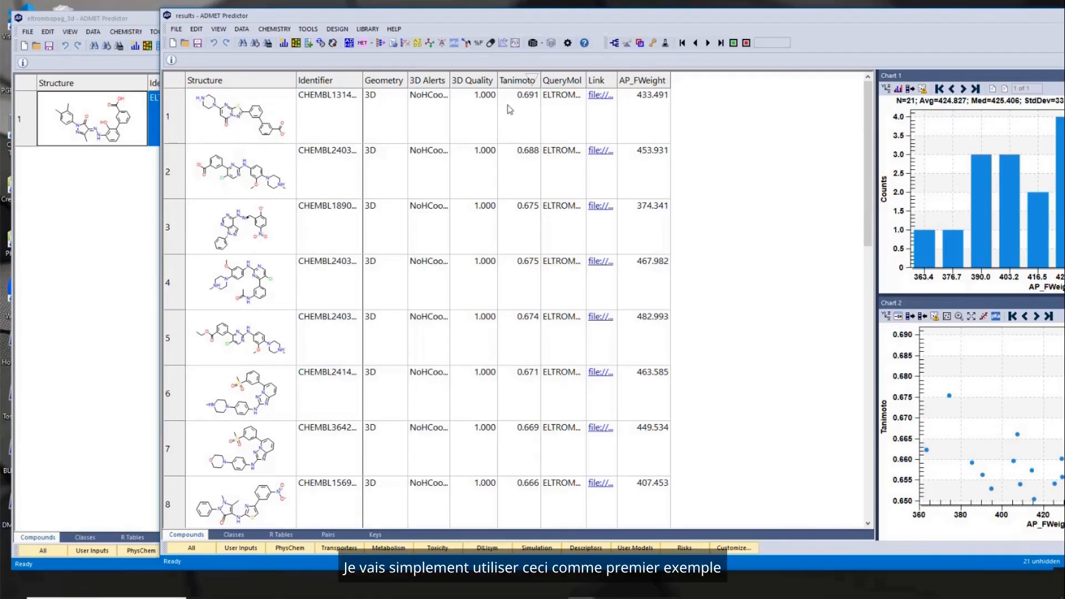
# - Open the top-ranked compound's linked alignment file in Discovery Studio Visualizer and examine its overlay with eltrombopag from several angles
pyautogui.click(602, 99)
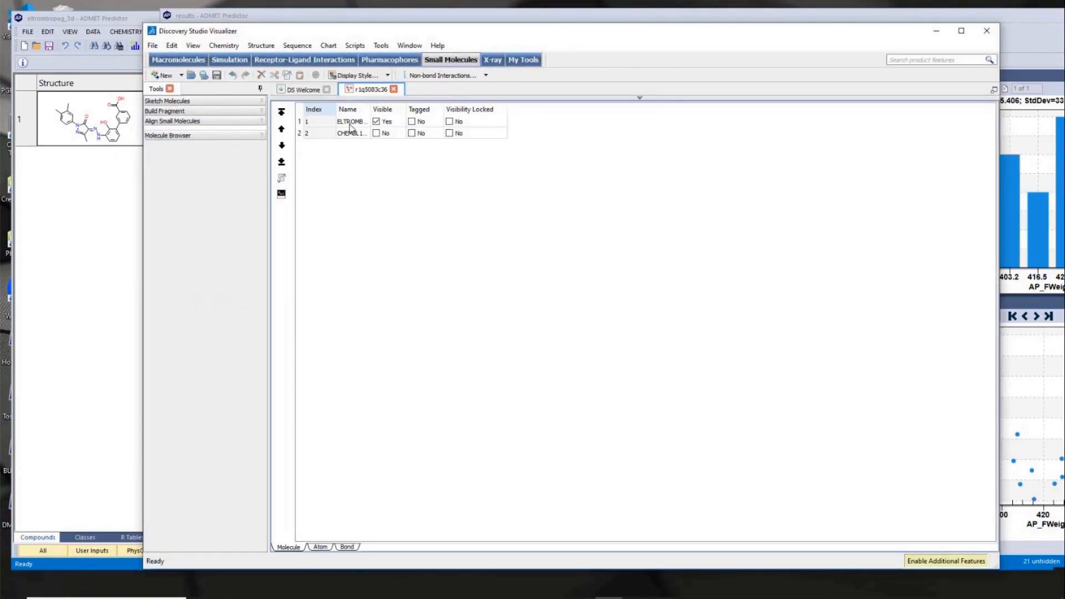
pyautogui.click(640, 100)
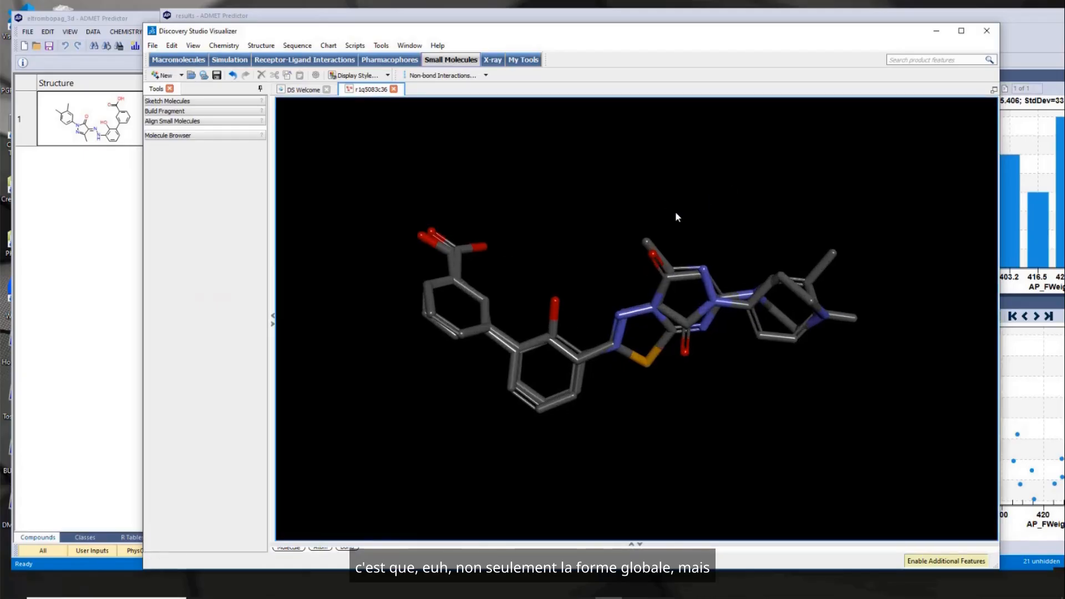
pyautogui.moveTo(677, 214); pyautogui.dragTo(453, 304)
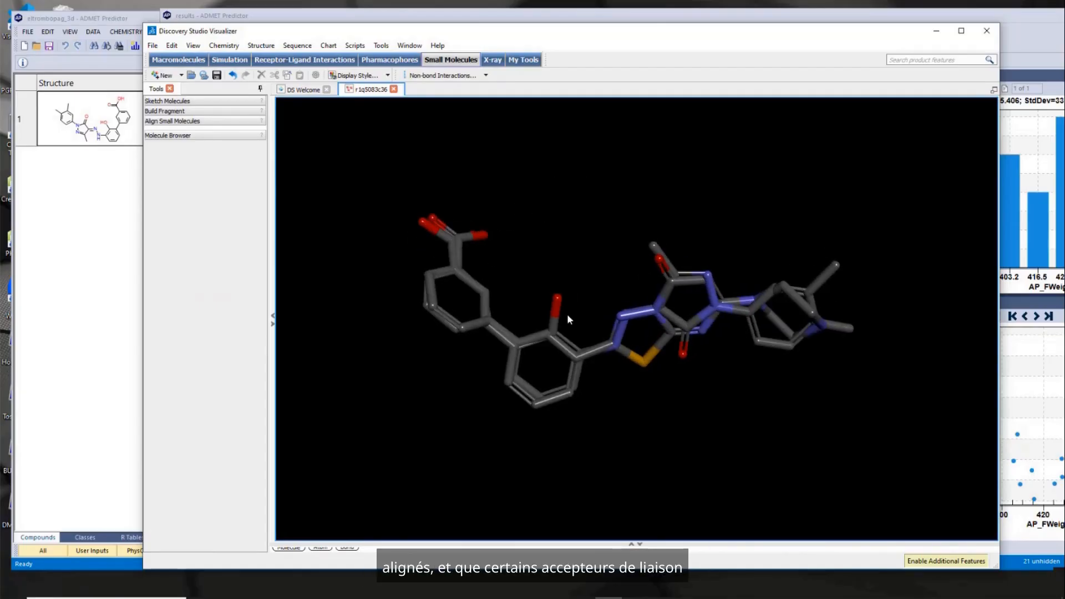
pyautogui.moveTo(588, 232)
pyautogui.mouseDown()
pyautogui.moveTo(573, 252)
pyautogui.moveTo(566, 242)
pyautogui.moveTo(620, 228)
pyautogui.moveTo(600, 225)
pyautogui.mouseUp()
pyautogui.moveTo(577, 189); pyautogui.dragTo(678, 176)
# - Compare the 3D overlay with the 2D structures in the results table, and close the visualizer without saving changes
pyautogui.moveTo(430, 31); pyautogui.dragTo(594, 25)
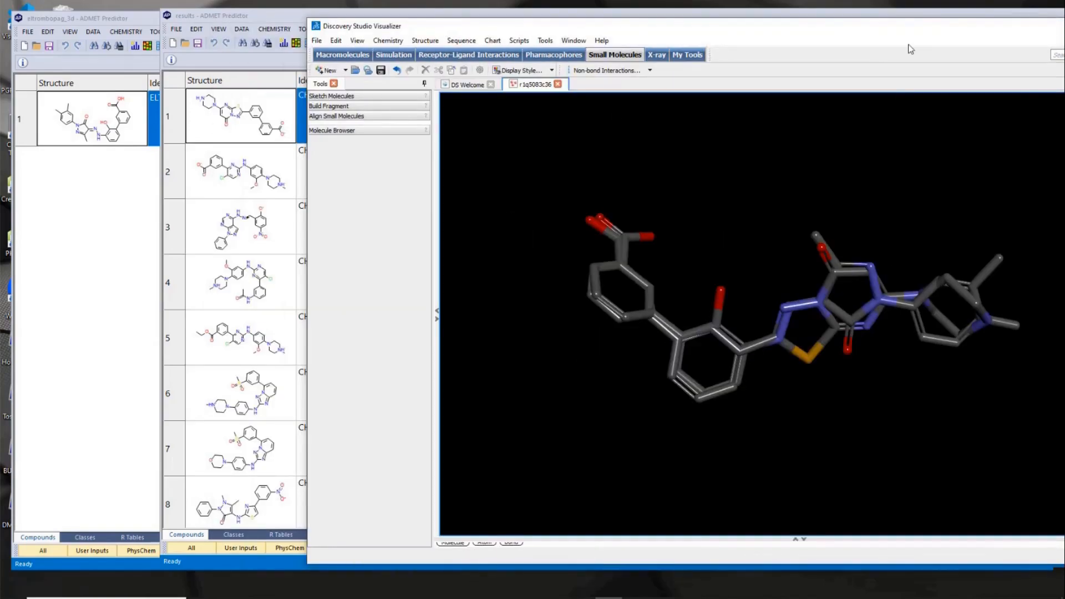
pyautogui.moveTo(911, 29); pyautogui.dragTo(689, 34)
pyautogui.click(936, 35)
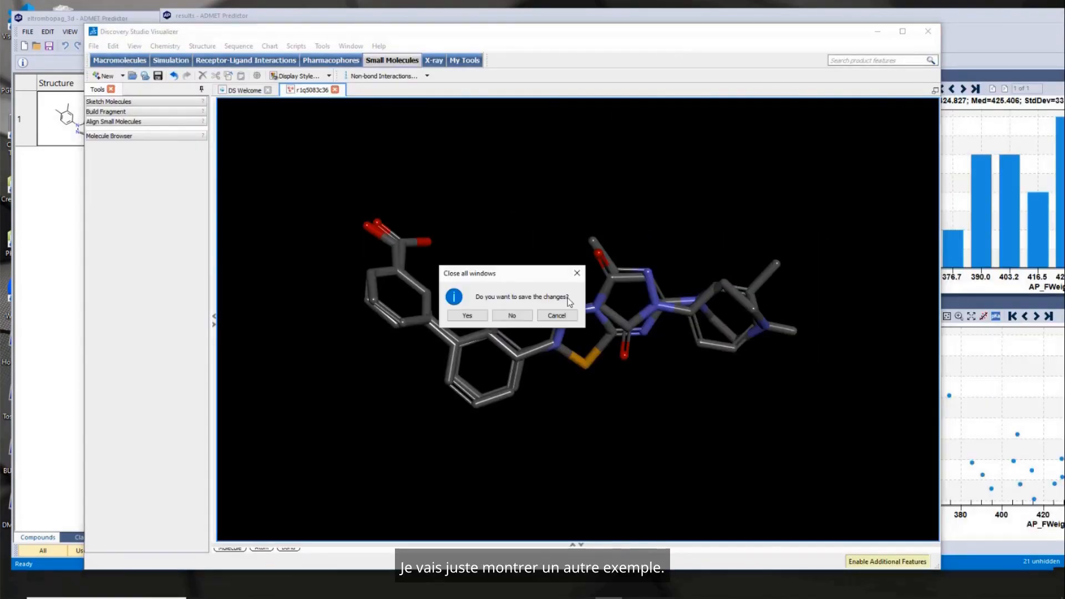
pyautogui.click(517, 315)
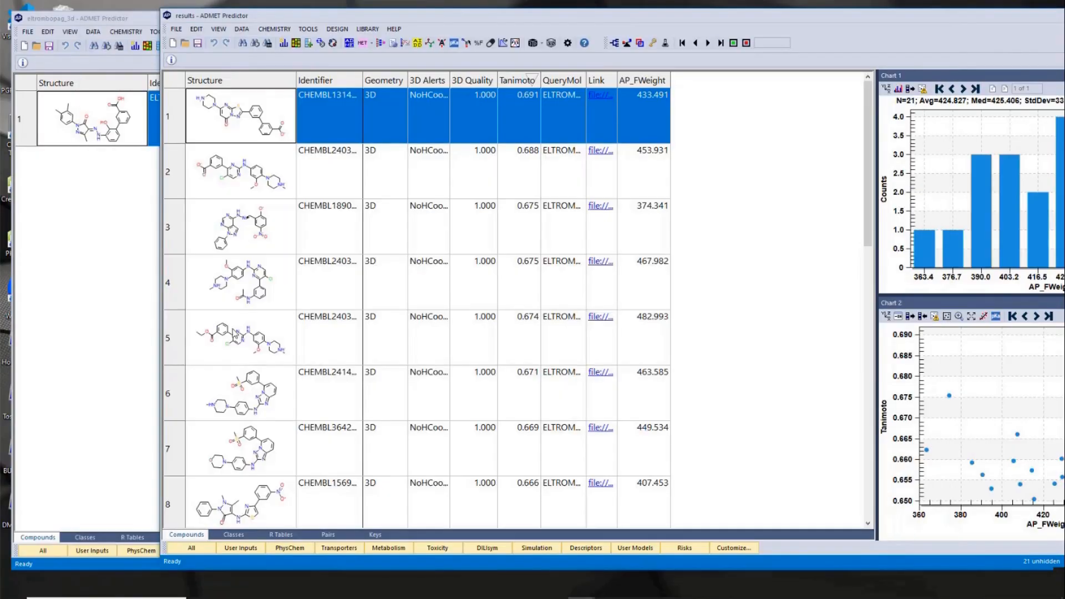
# - Open the sixth-ranked compound's linked alignment file in Discovery Studio Visualizer and show both molecules in the 3D view
pyautogui.click(253, 391)
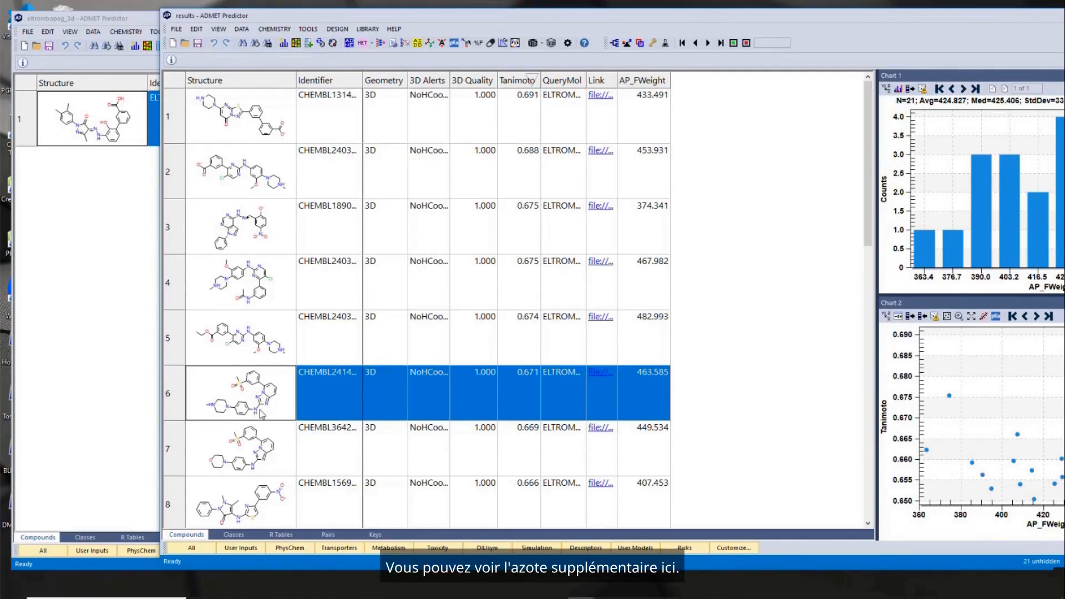
pyautogui.click(600, 376)
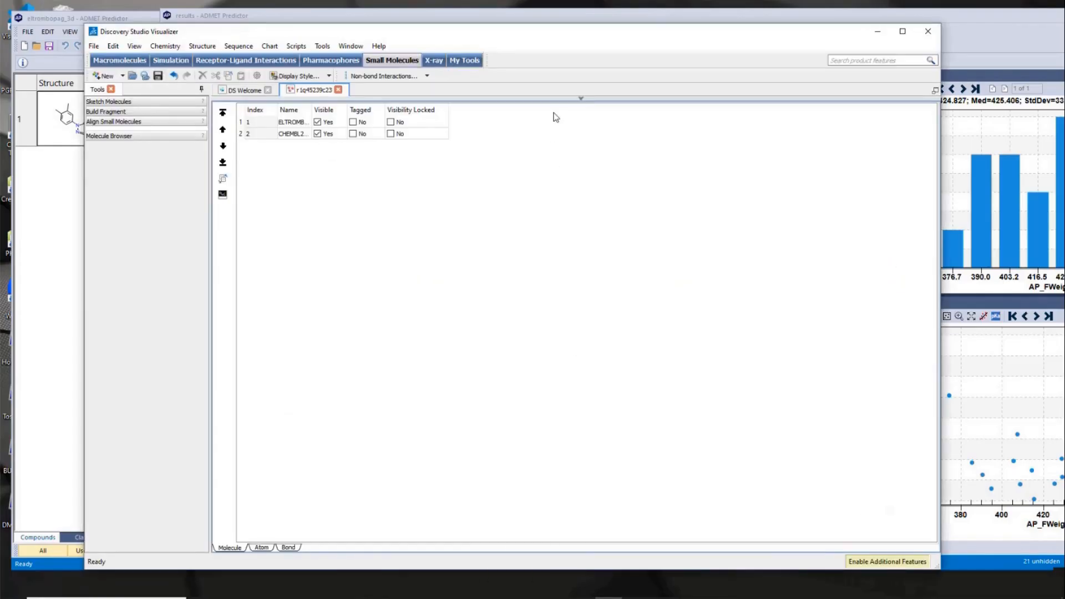
pyautogui.click(580, 98)
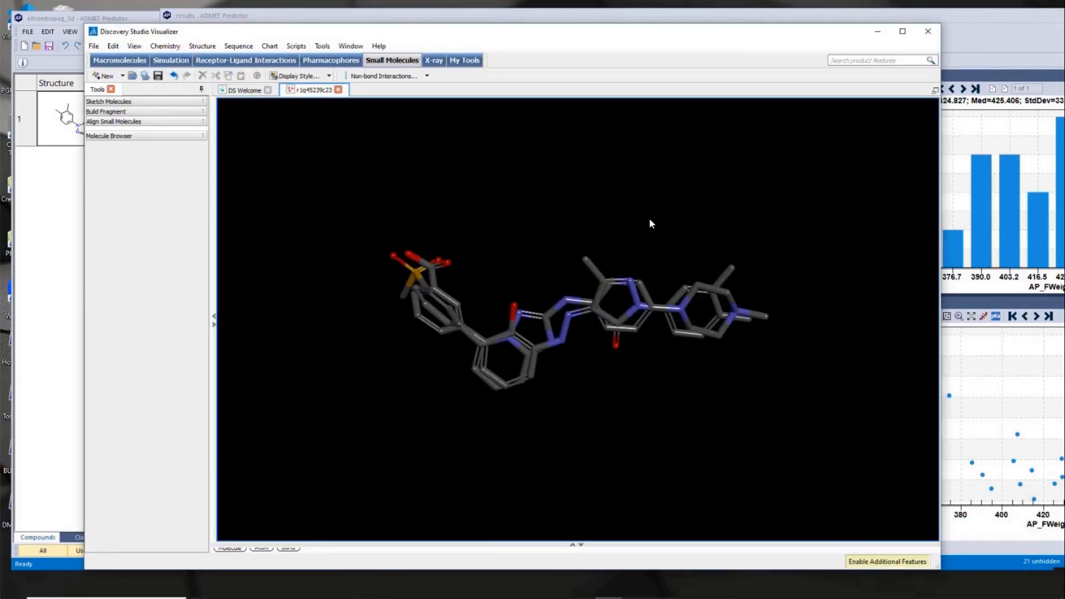
# - Examine the differing linkers and the sulfone and carboxylic acid alignment from several angles, and close the visualizer without saving
pyautogui.scroll(3, 649, 218)
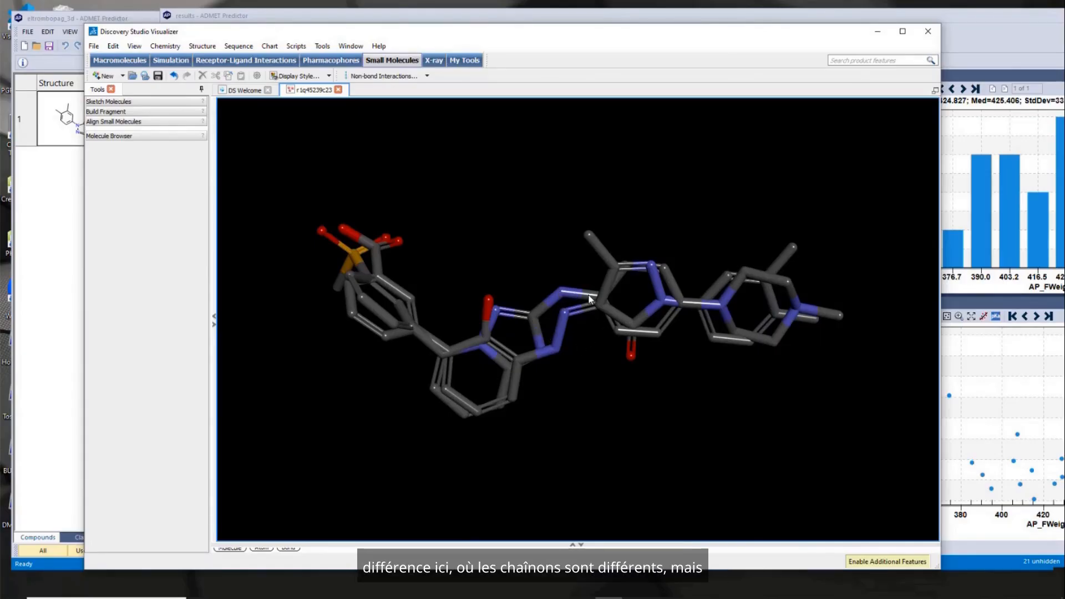
pyautogui.moveTo(480, 251); pyautogui.dragTo(471, 178)
pyautogui.moveTo(334, 164); pyautogui.dragTo(490, 211)
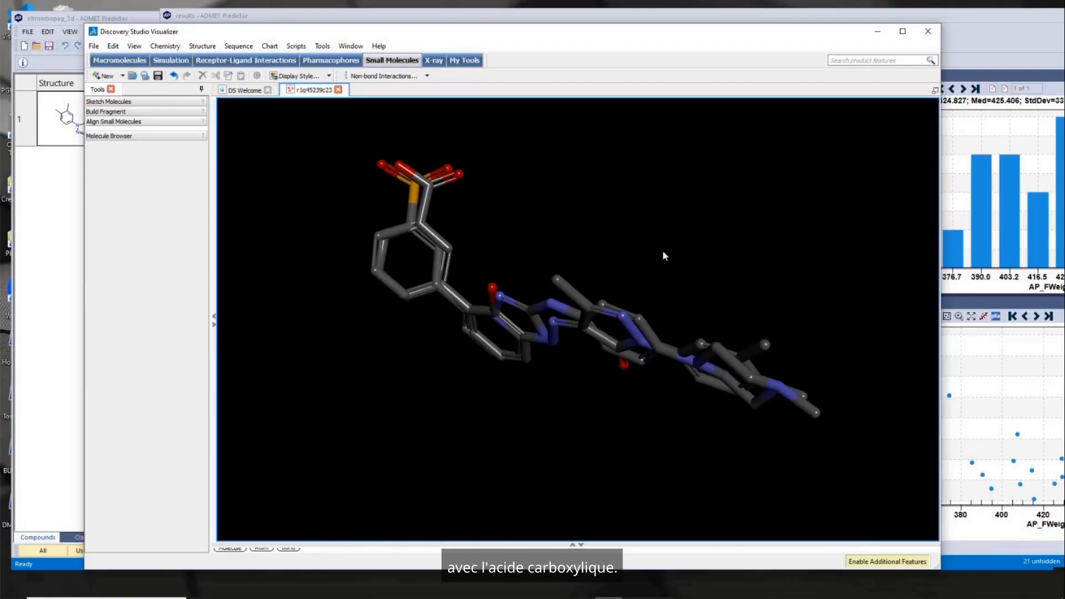
pyautogui.moveTo(664, 249); pyautogui.dragTo(721, 189)
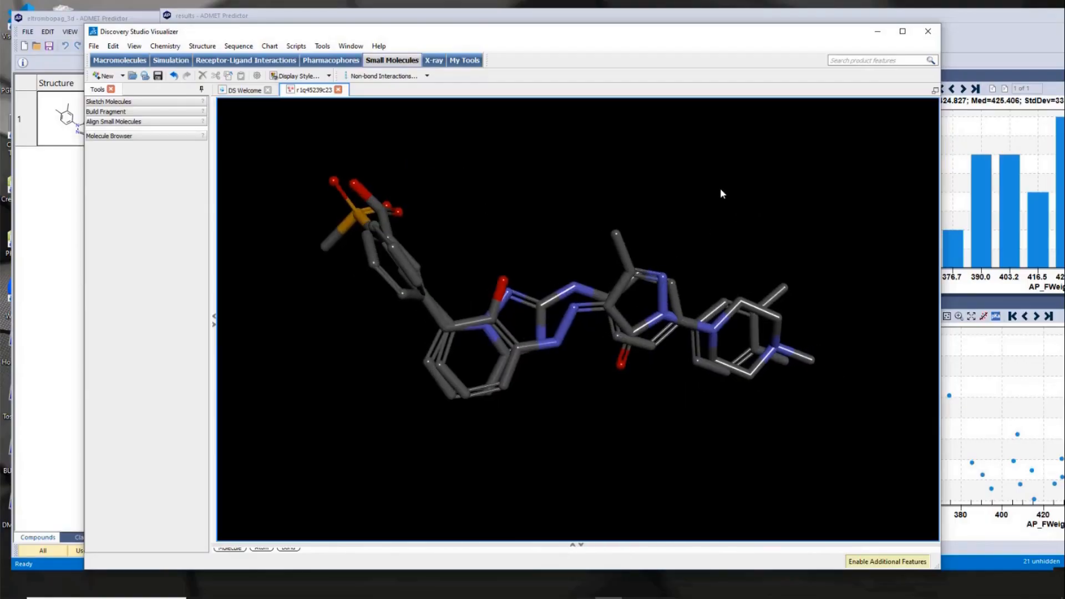
pyautogui.click(927, 31)
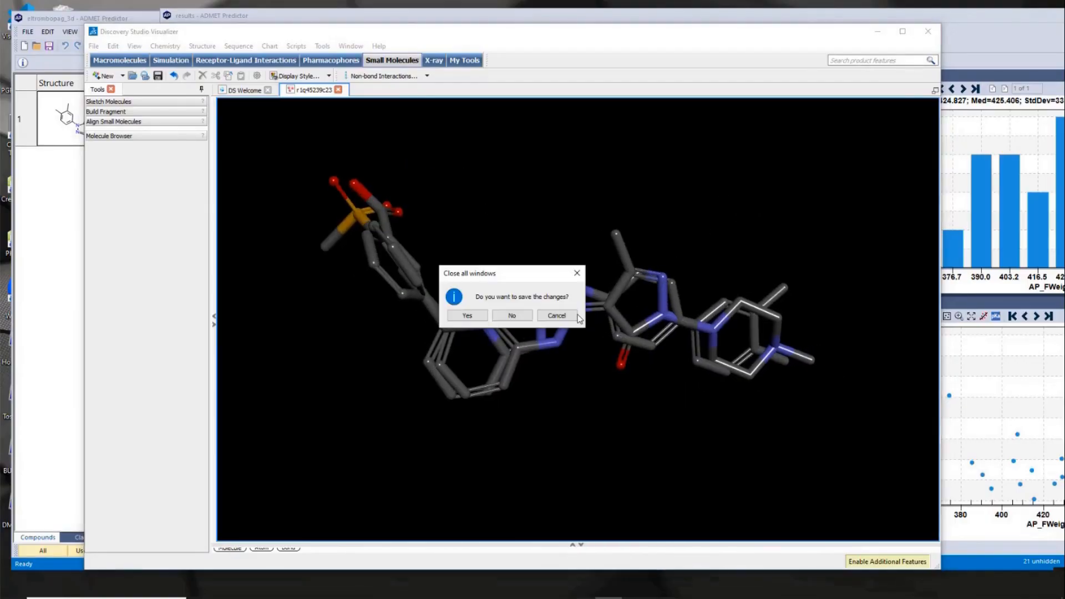
pyautogui.click(513, 314)
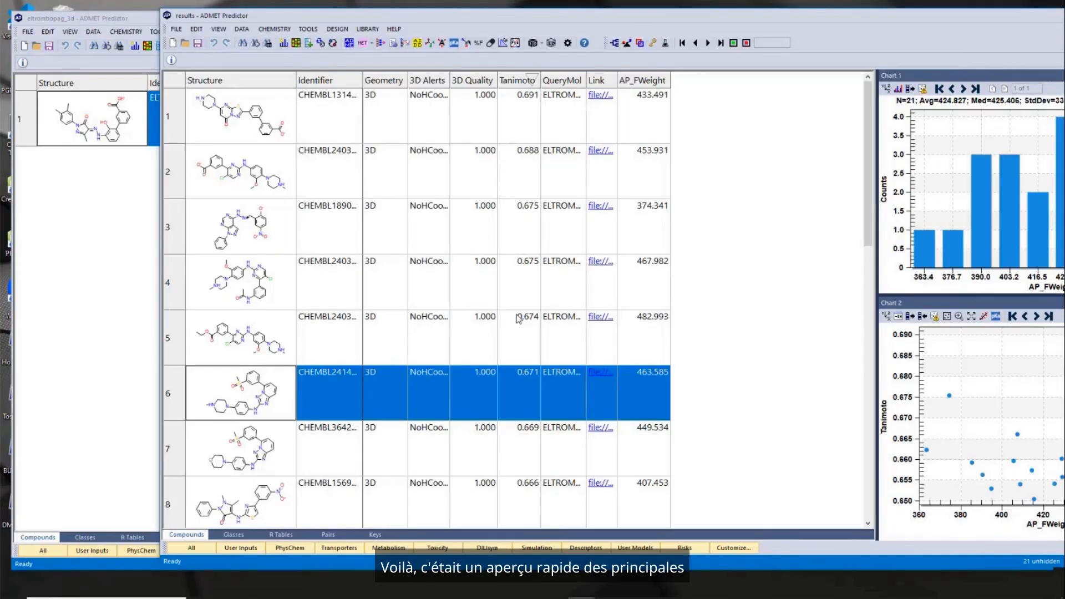